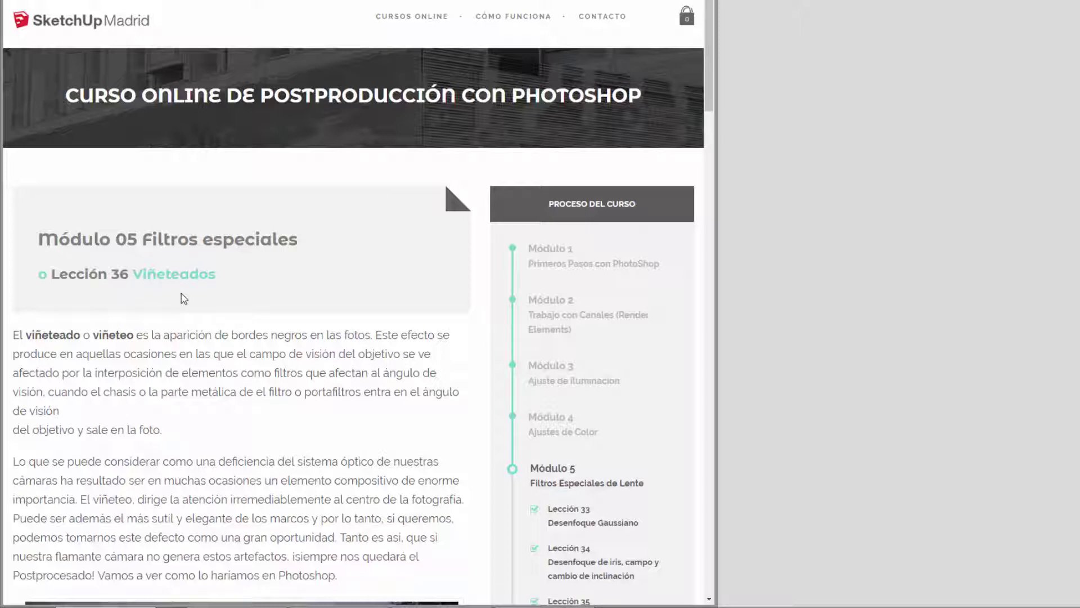
Scroll the Lección 36 Viñeteados page to the church photo and the 'Crear Viñeteo' heading
scroll(392, 322, "down", 5)
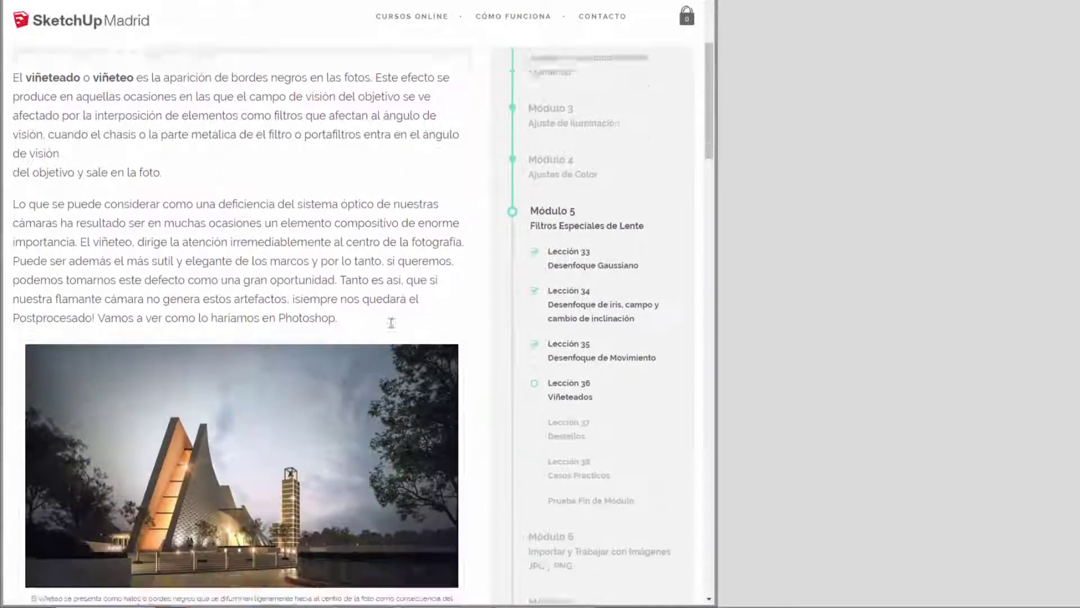
scroll(392, 323, "down", 1)
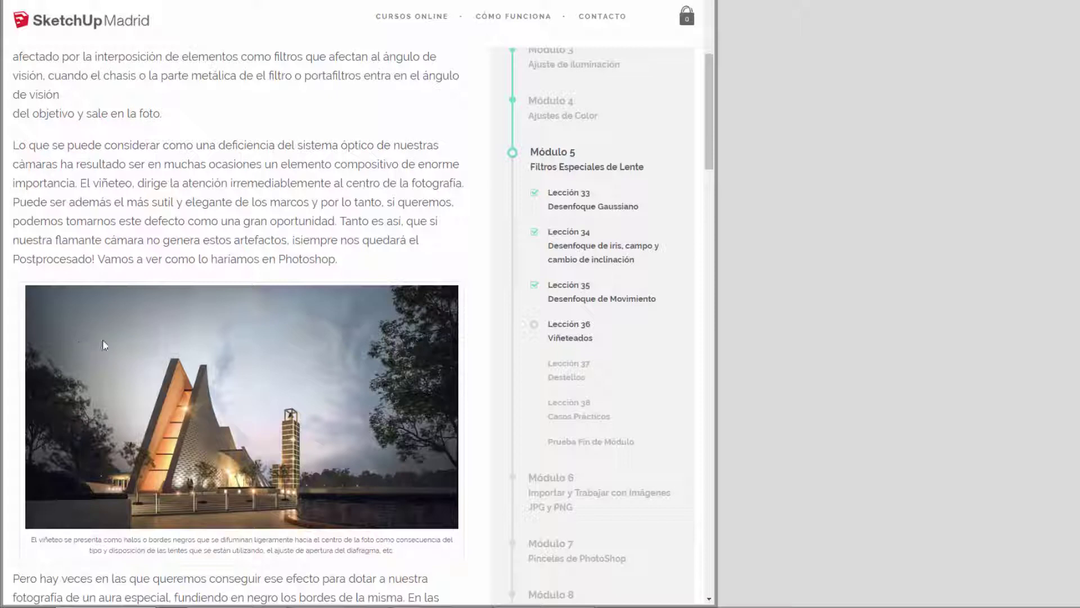
scroll(303, 333, "down", 1)
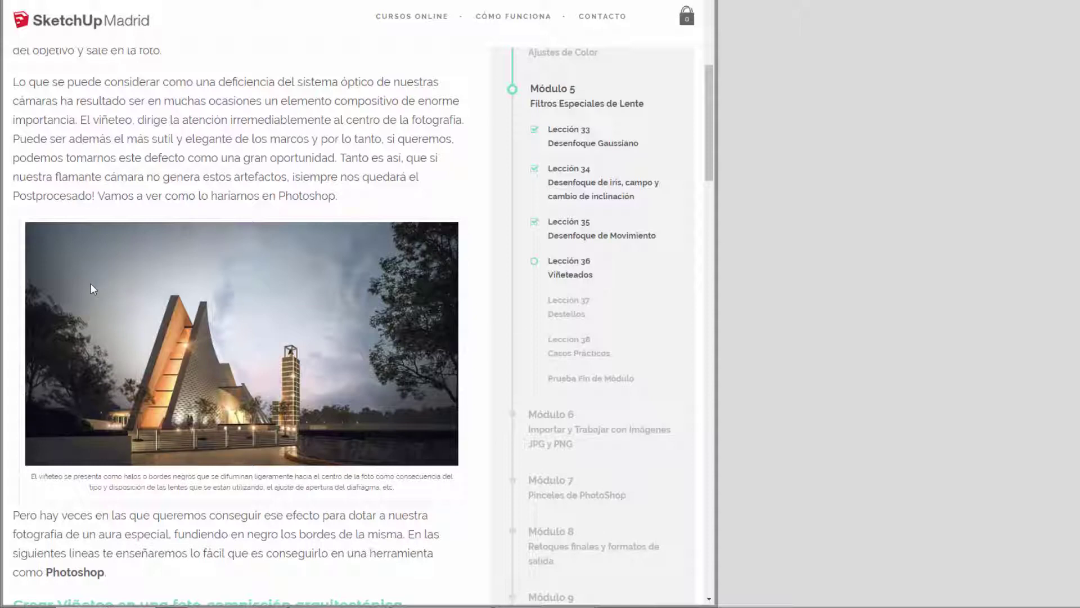
scroll(396, 319, "down", 1)
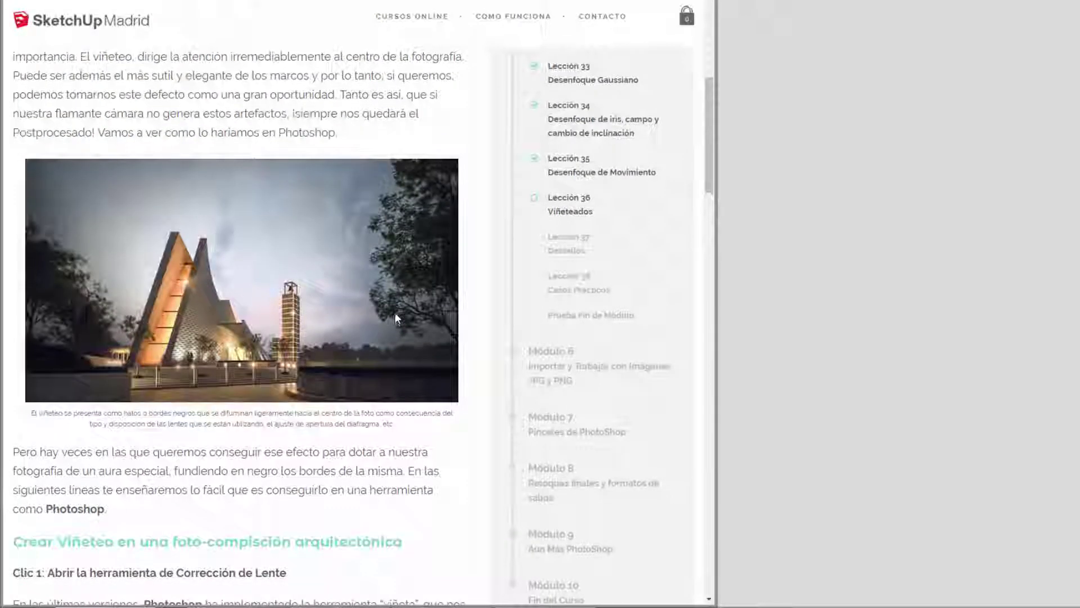
scroll(396, 319, "down", 1)
scroll(422, 270, "down", 2)
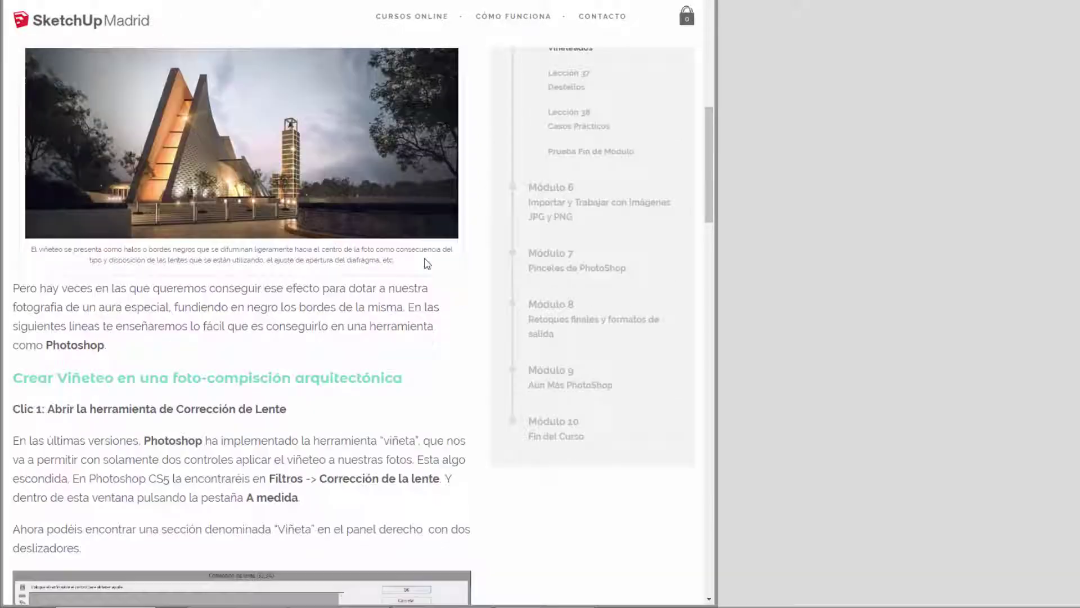
scroll(427, 264, "down", 1)
scroll(427, 264, "down", 2)
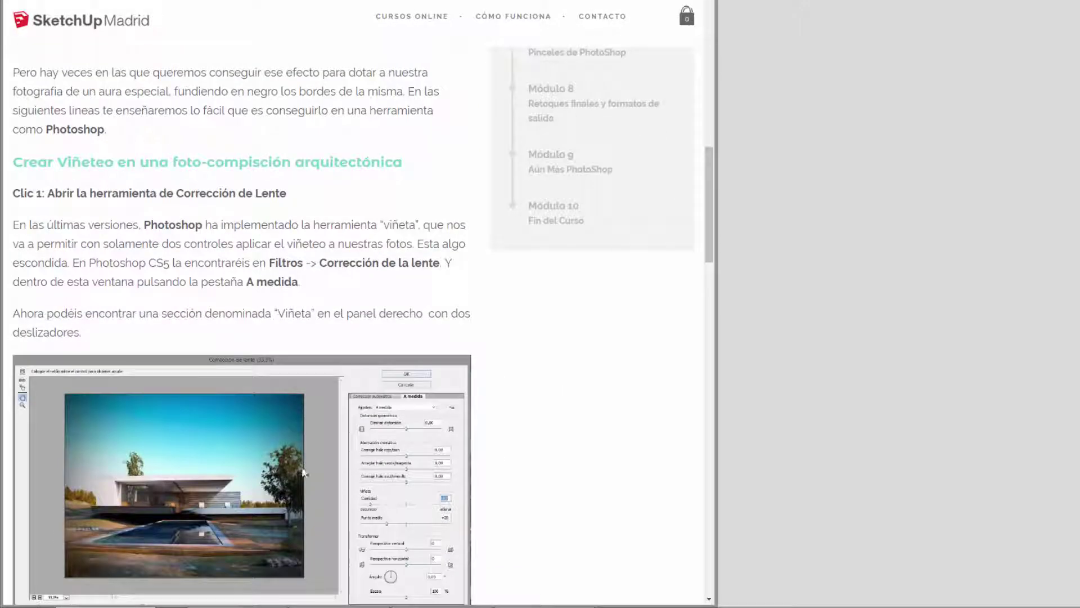
scroll(303, 473, "up", 5)
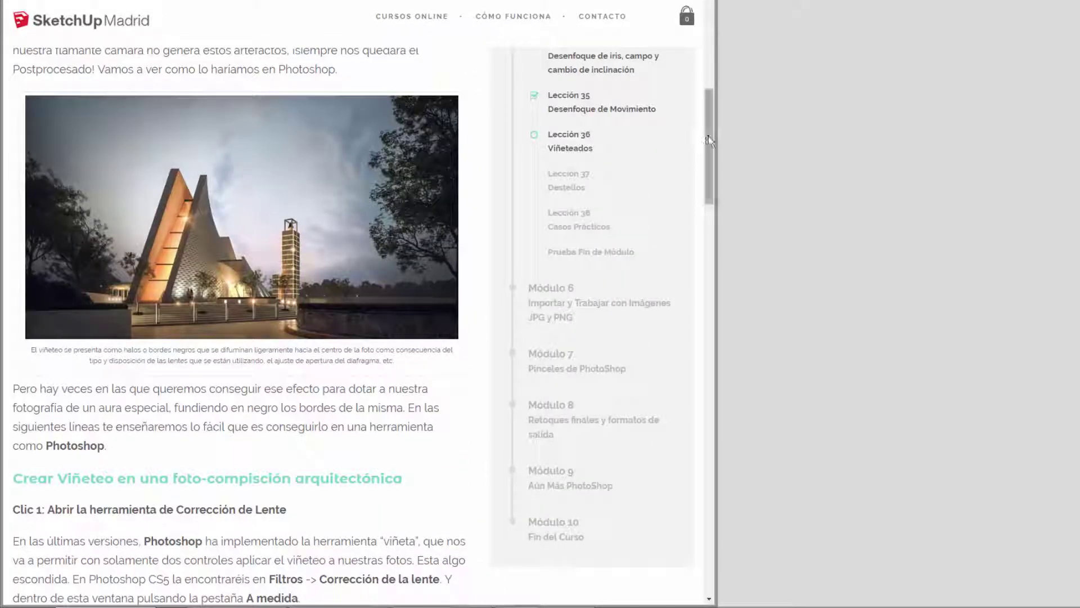
scroll(709, 140, "up", 2)
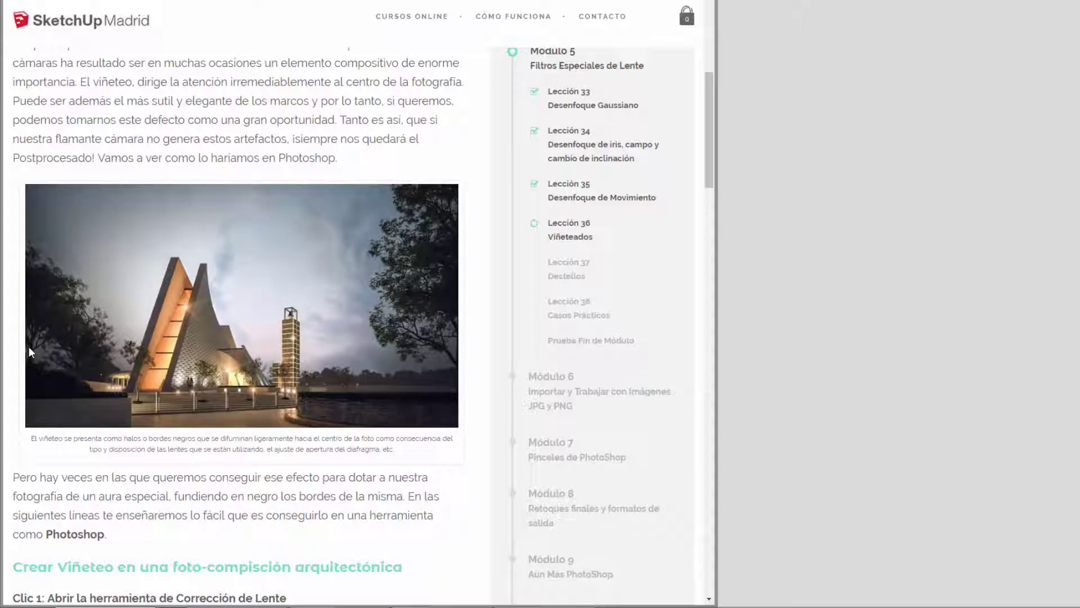
scroll(418, 420, "down", 2)
scroll(337, 394, "down", 4)
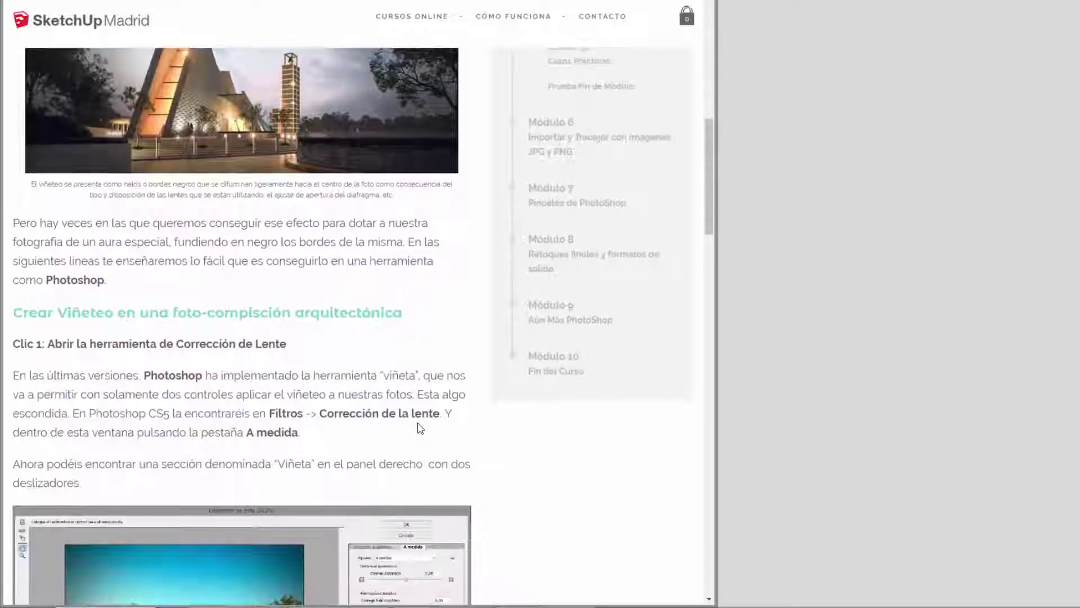
scroll(253, 366, "down", 7)
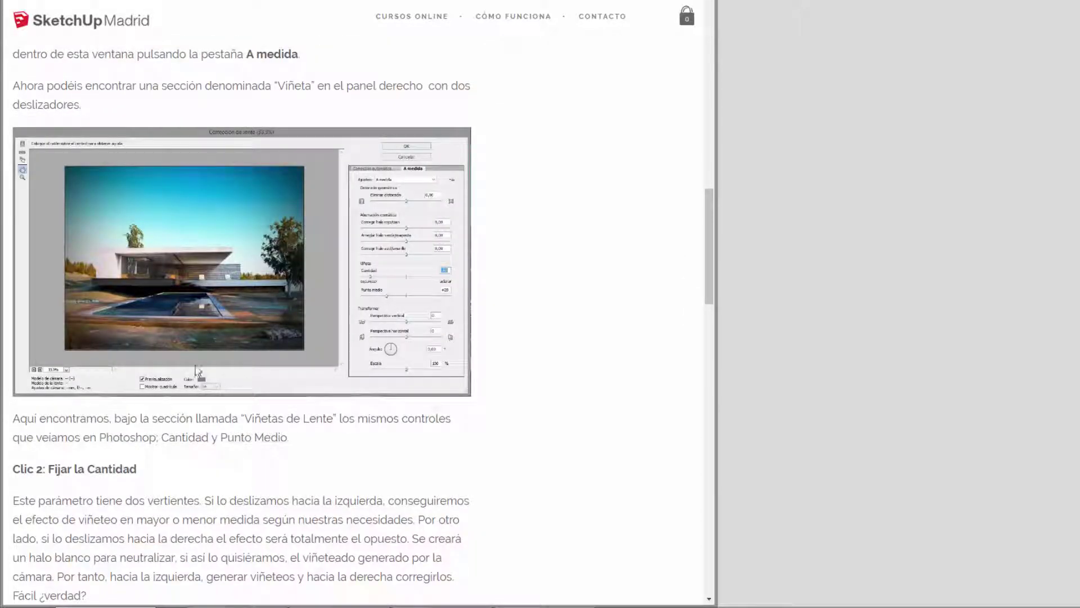
left_click_drag(708, 257, 708, 345)
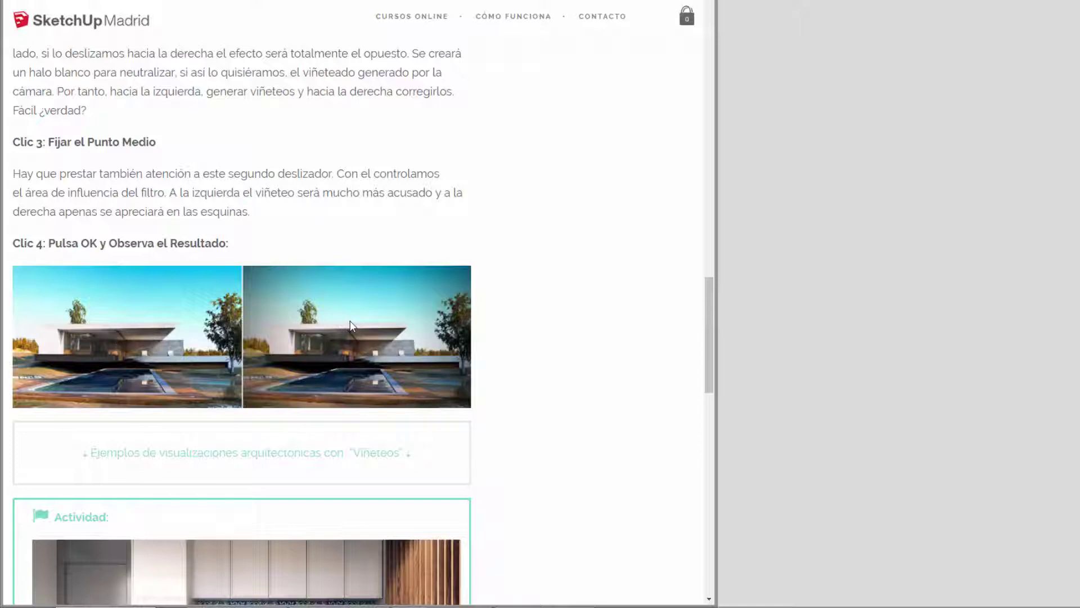
scroll(451, 351, "down", 1)
scroll(619, 338, "down", 1)
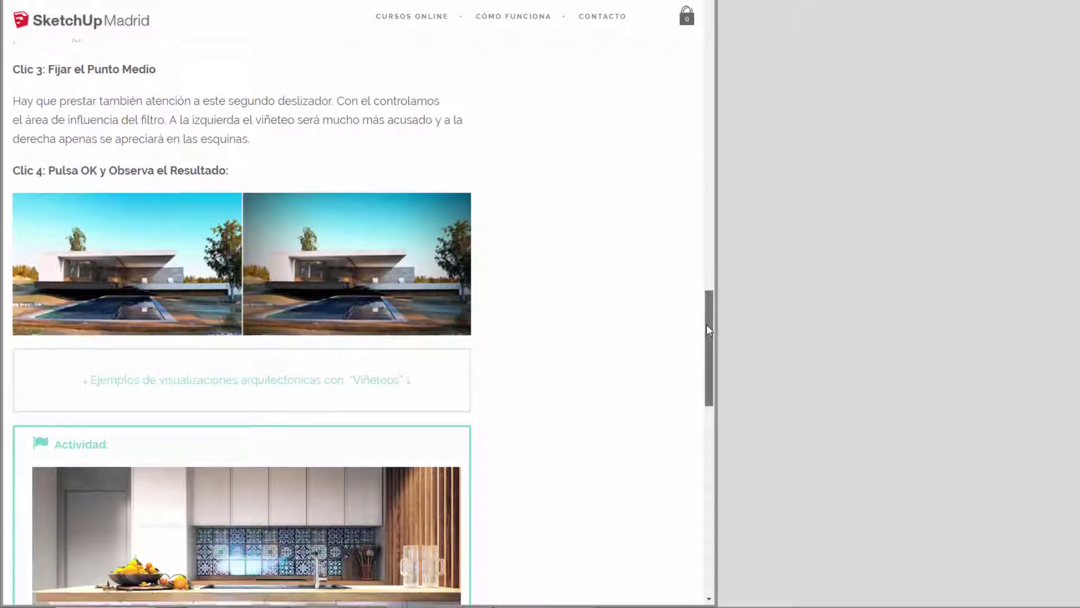
left_click_drag(707, 330, 711, 338)
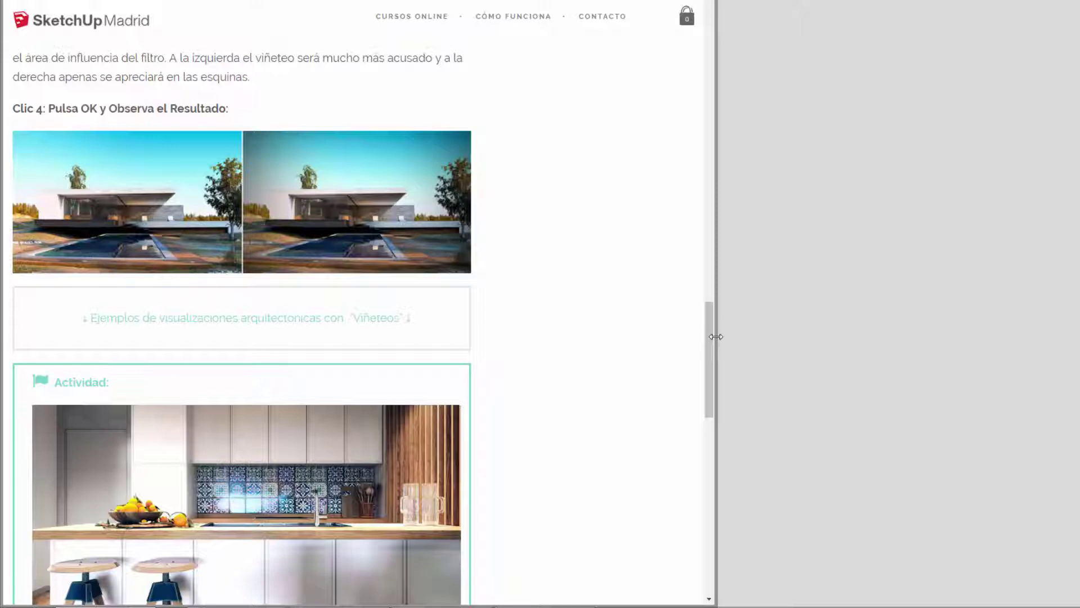
scroll(709, 342, "down", 1)
left_click_drag(709, 344, 713, 119)
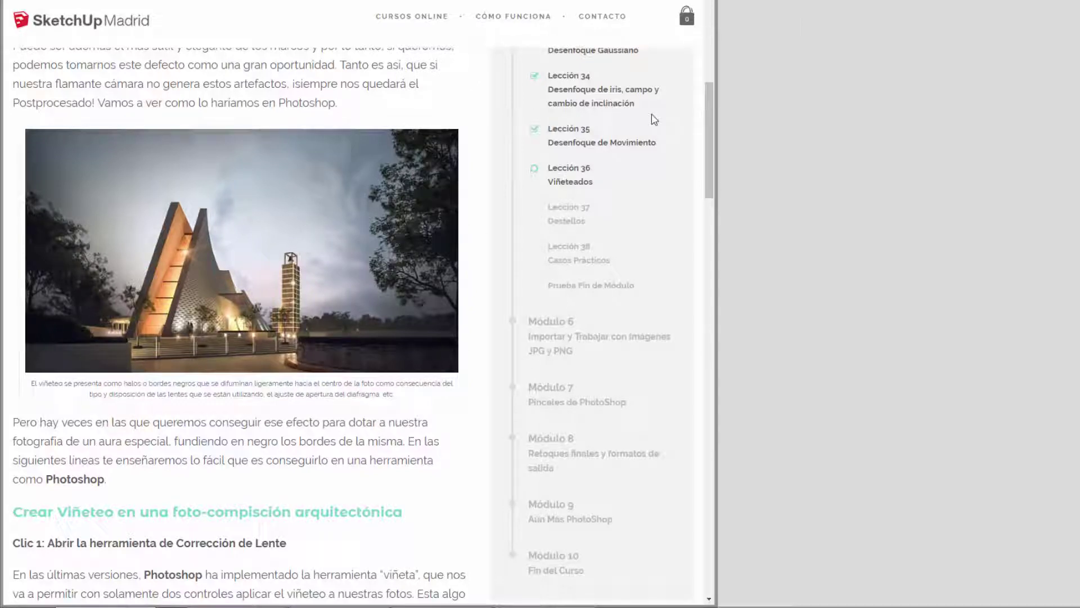
Scroll down to the Actividad block with its kitchen photo-montage task and ten-render gallery
scroll(607, 140, "up", 1)
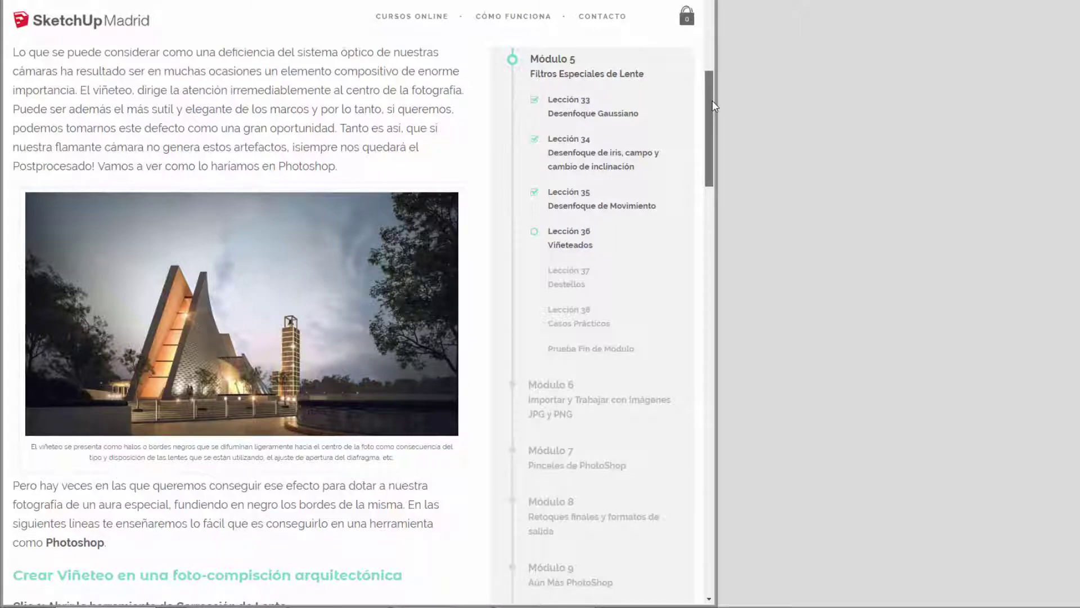
scroll(712, 113, "down", 1)
mouse_move(712, 122)
left_mouse_down()
mouse_move(682, 284)
mouse_move(681, 421)
left_mouse_up()
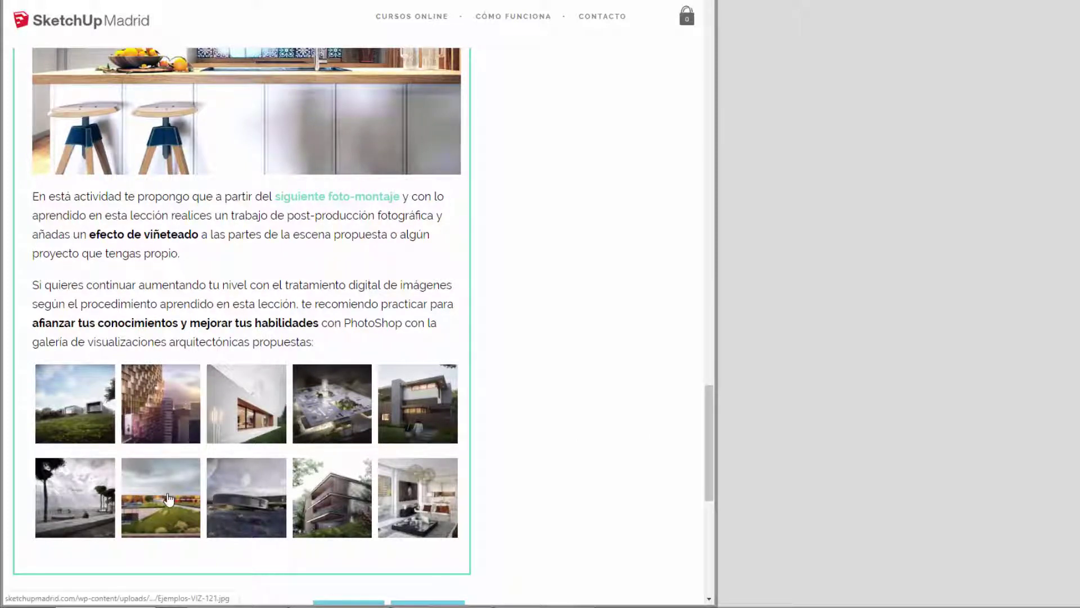
Browse the gallery to the white modern house render and save it as Ejemplos-VIZ-178.jpg
left_click(82, 404)
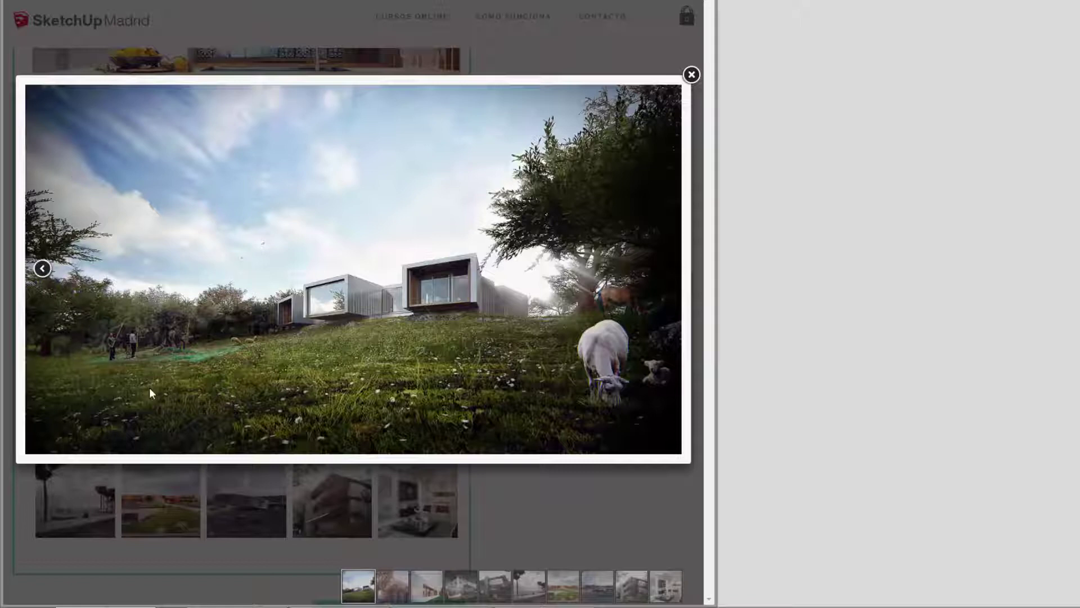
mouse_move(642, 253)
left_click(663, 268)
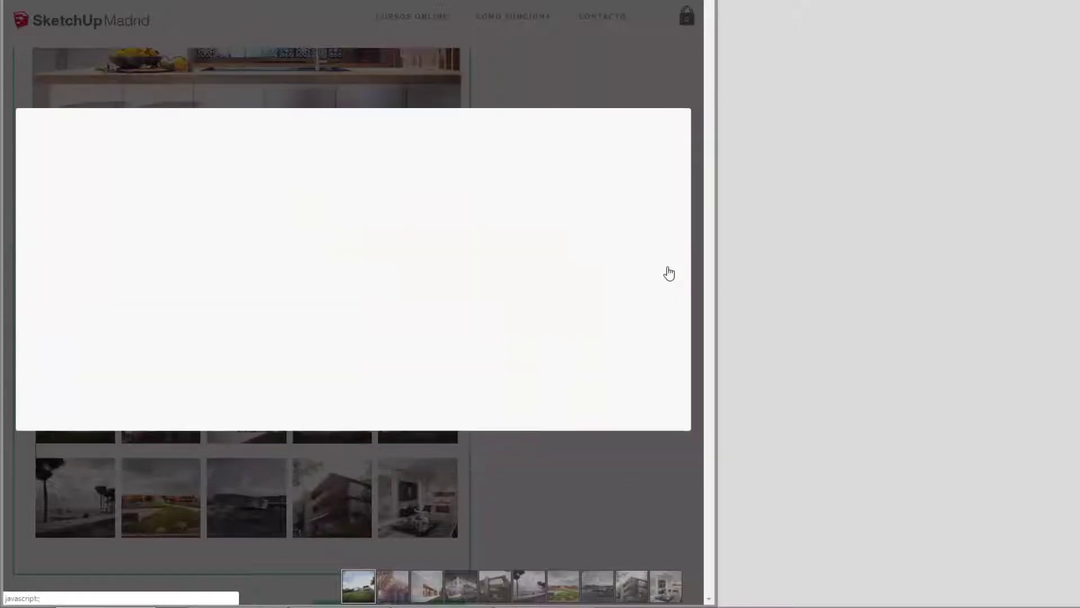
left_click(664, 269)
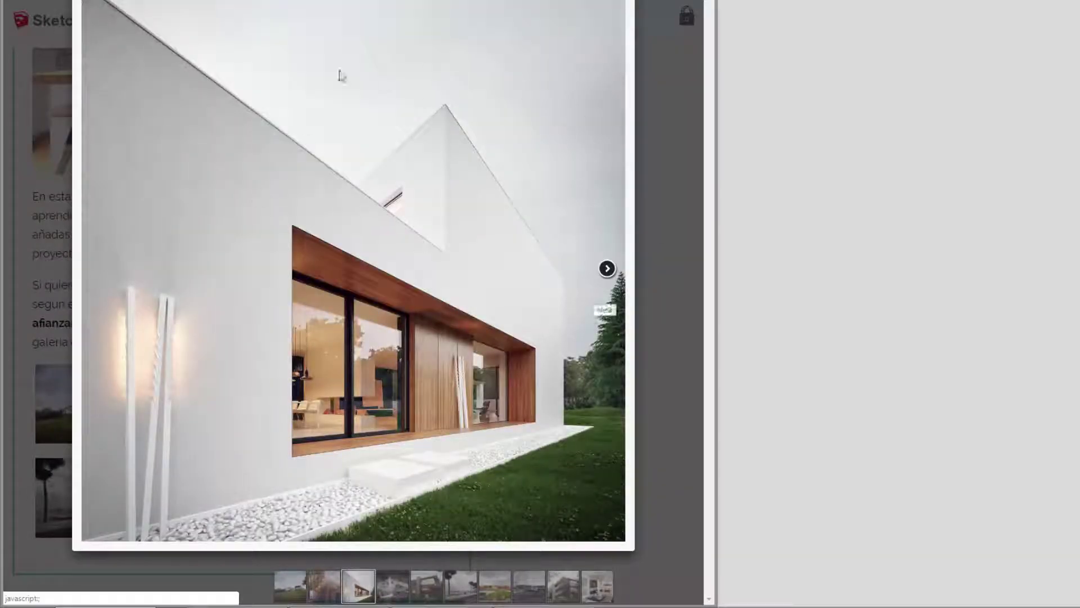
left_click(612, 275)
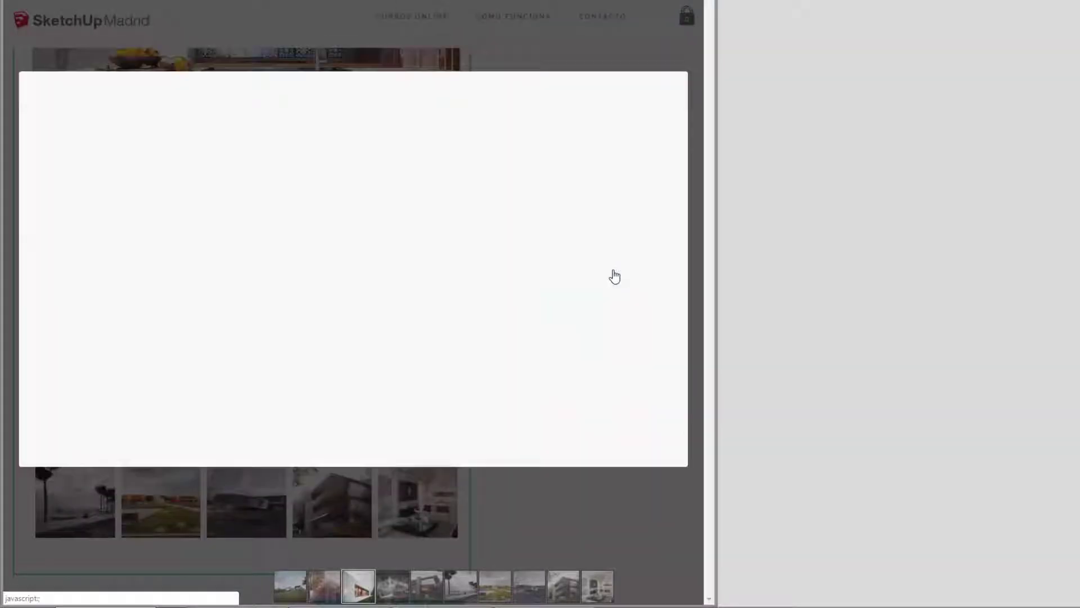
left_click(43, 268)
right_click(251, 243)
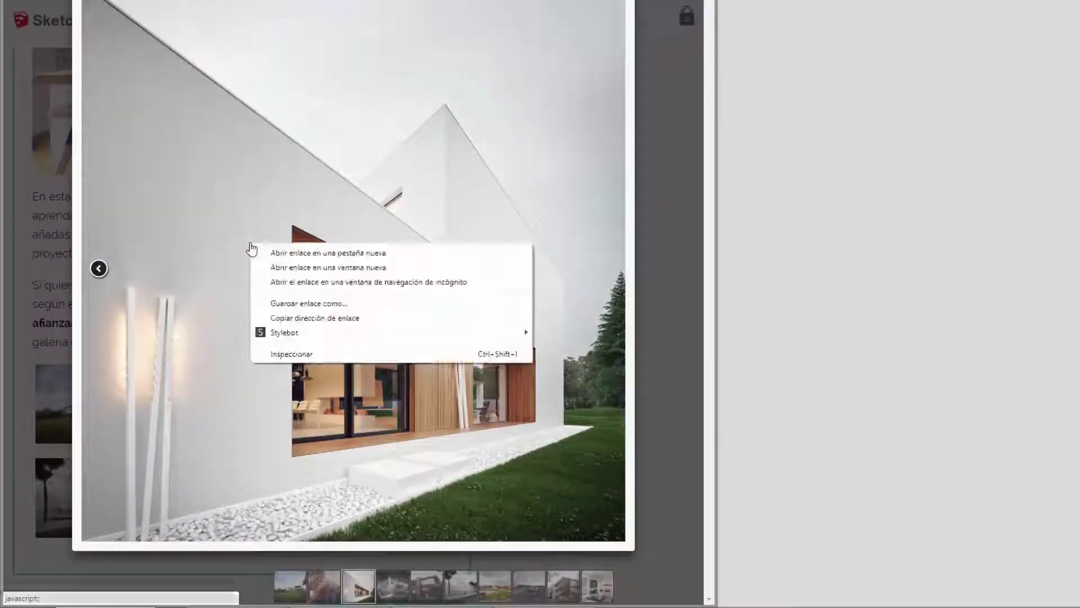
left_click(276, 214)
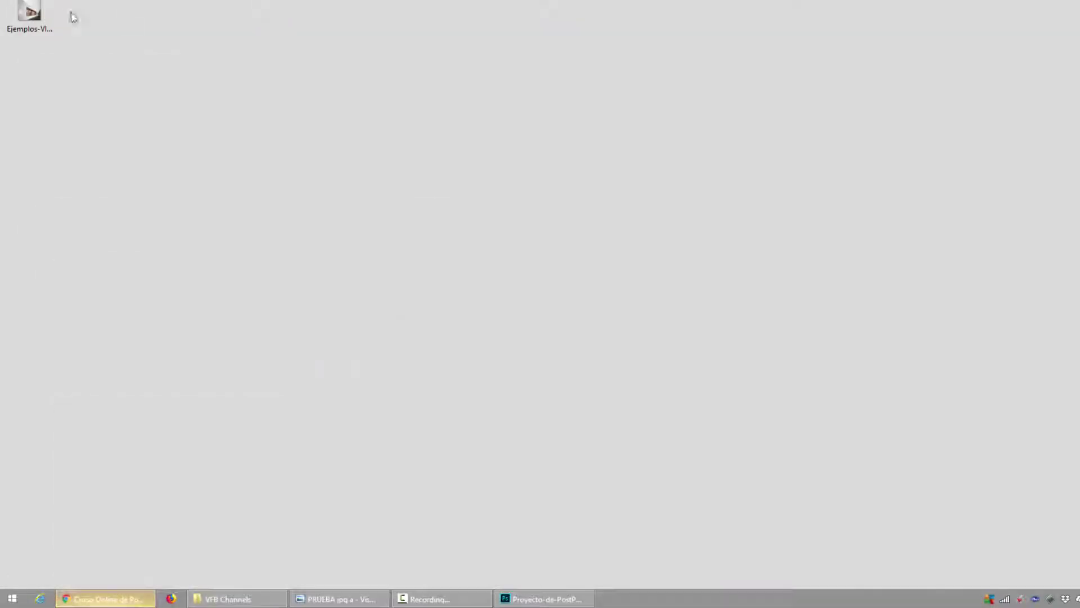
Open Ejemplos-VIZ-178.jpg in Photoshop CC 2018 and close the Proyecto-de-PostProduccion document
right_click(49, 12)
mouse_move(85, 200)
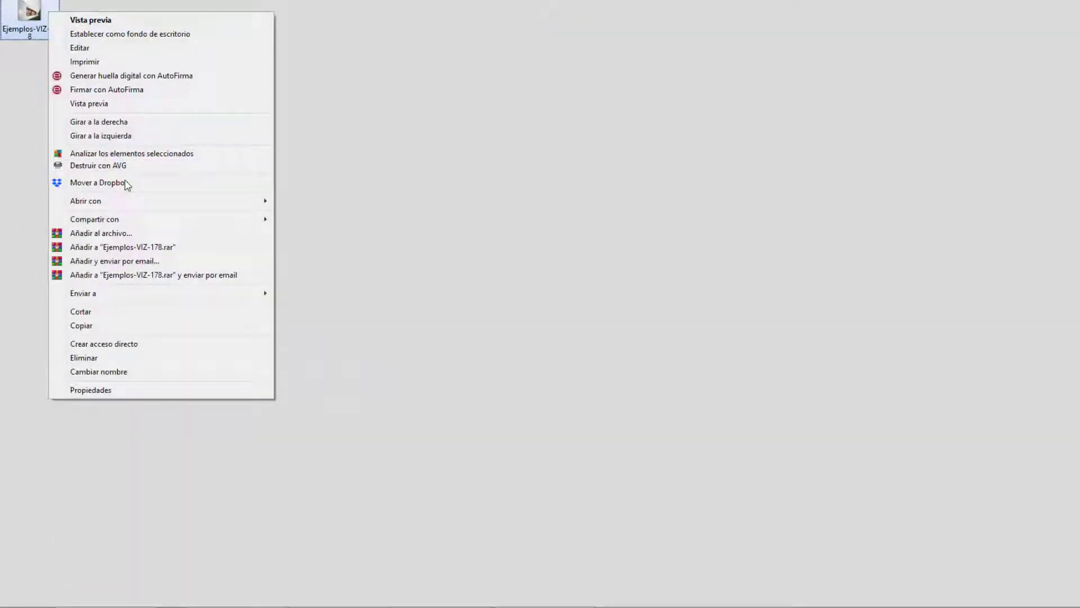
left_click(338, 215)
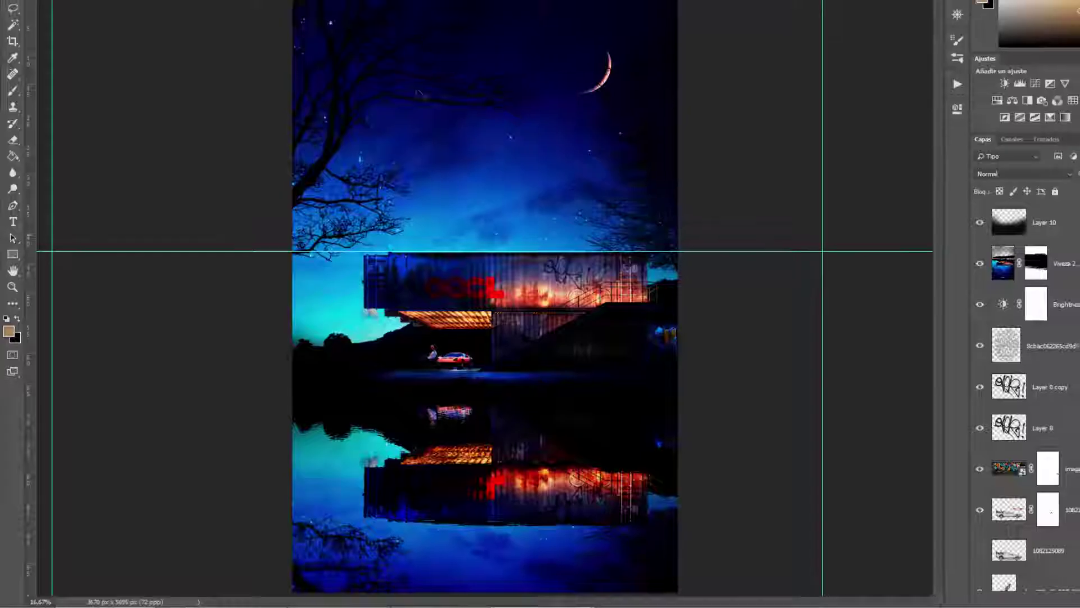
left_click(251, 8)
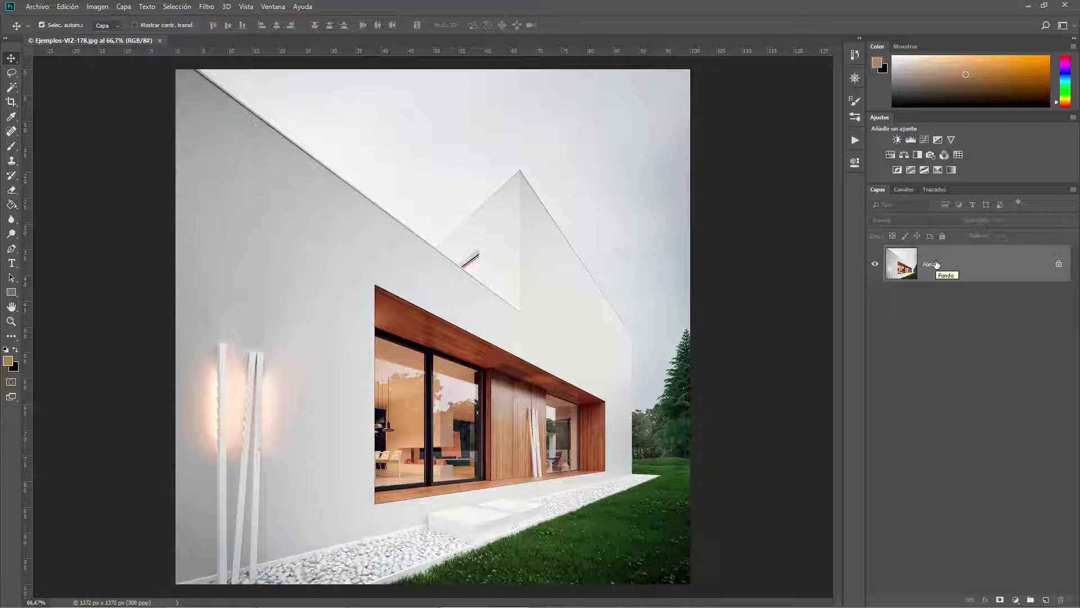
Duplicate Fondo as Capa 1 and hide the original background layer
key("ctrl+j")
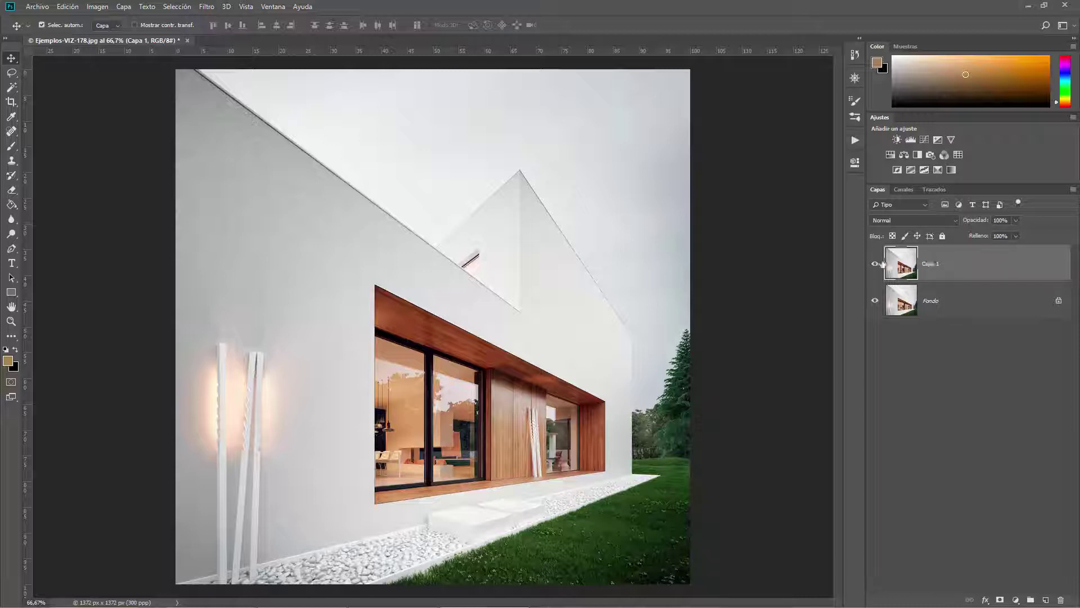
left_click(876, 301)
left_click(875, 263)
left_click(875, 263)
Convert Capa 1 into a smart object, ready for filtering
right_click(930, 265)
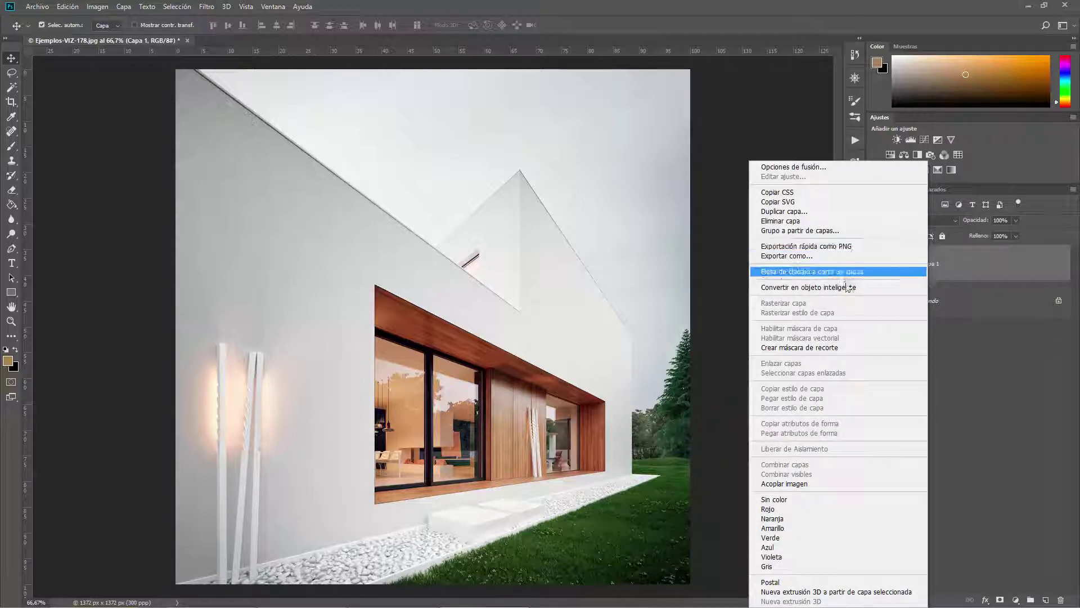
left_click(848, 288)
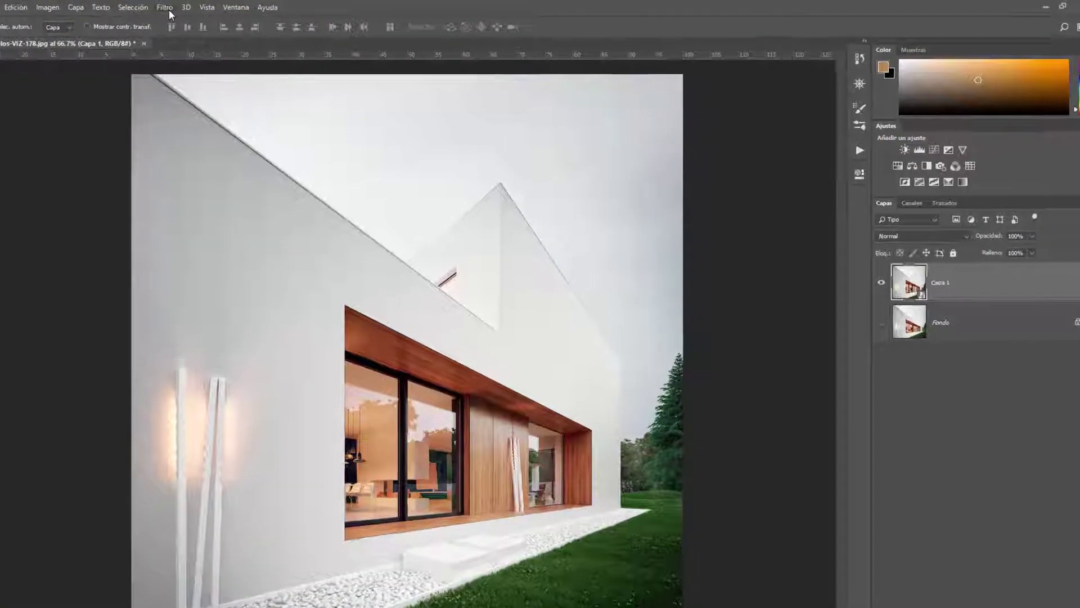
left_click(168, 10)
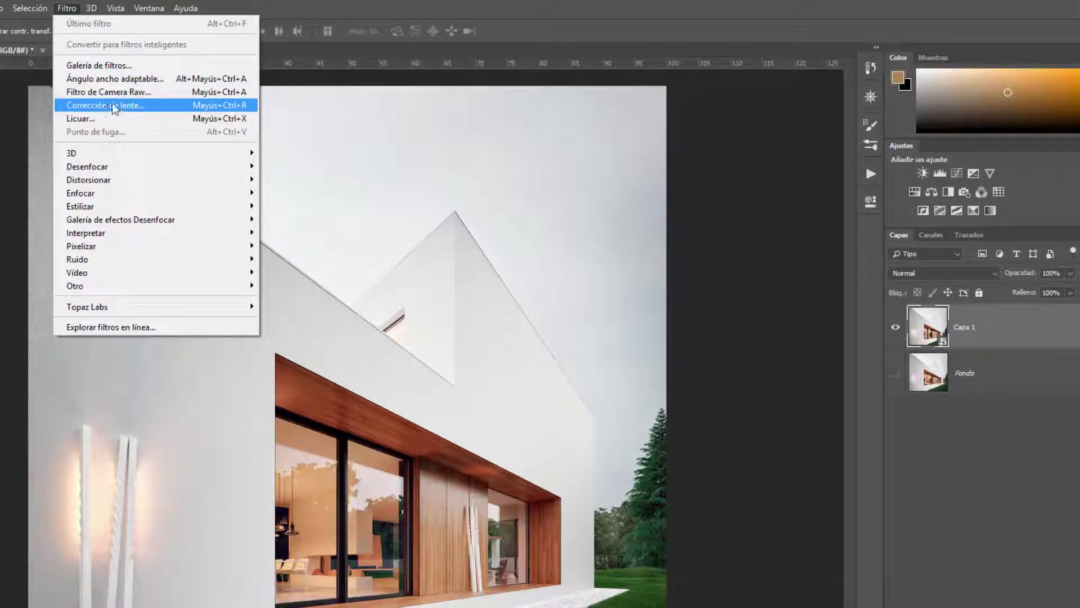
Choose Filtro > Corrección de lente for the house render
left_click(256, 89)
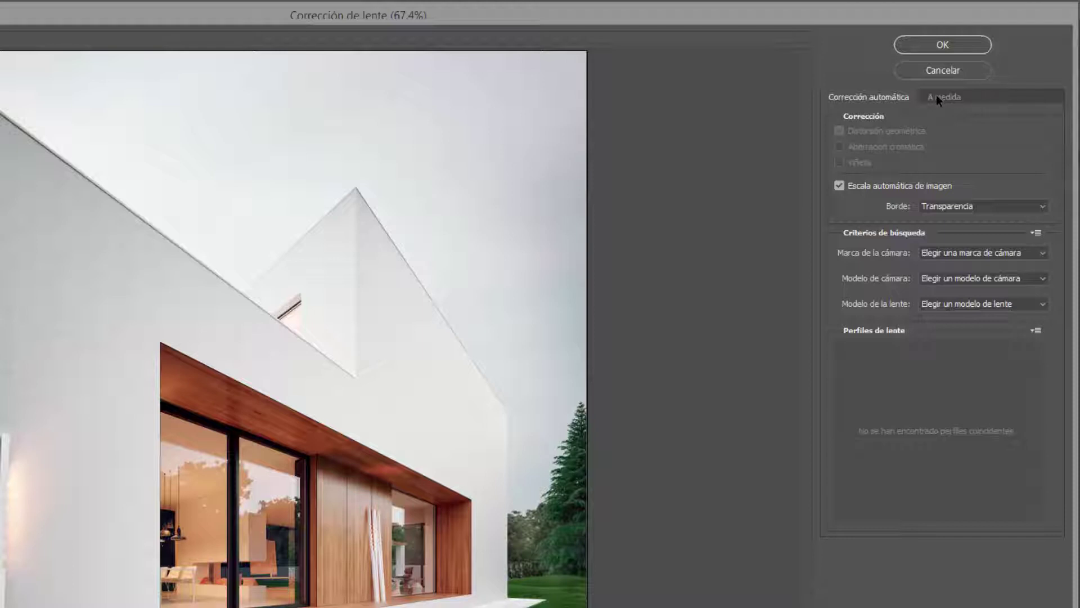
In the A medida settings, test Perspectiva vertical and Eliminar distorsión, leaving both near zero
left_click(952, 99)
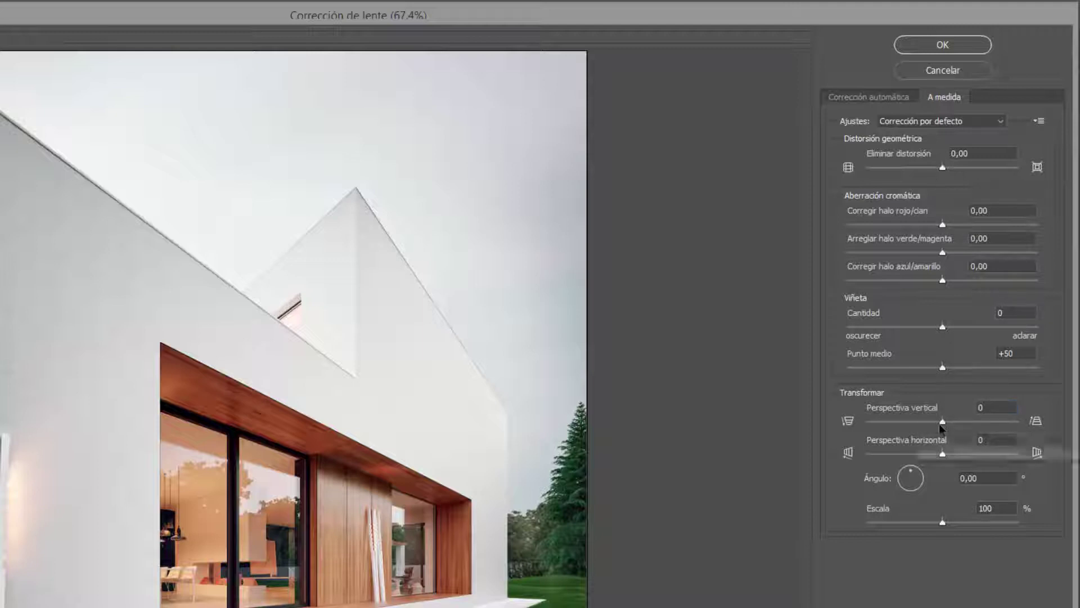
mouse_move(943, 421)
left_mouse_down()
mouse_move(899, 419)
mouse_move(948, 423)
mouse_move(953, 454)
mouse_move(944, 454)
left_mouse_up()
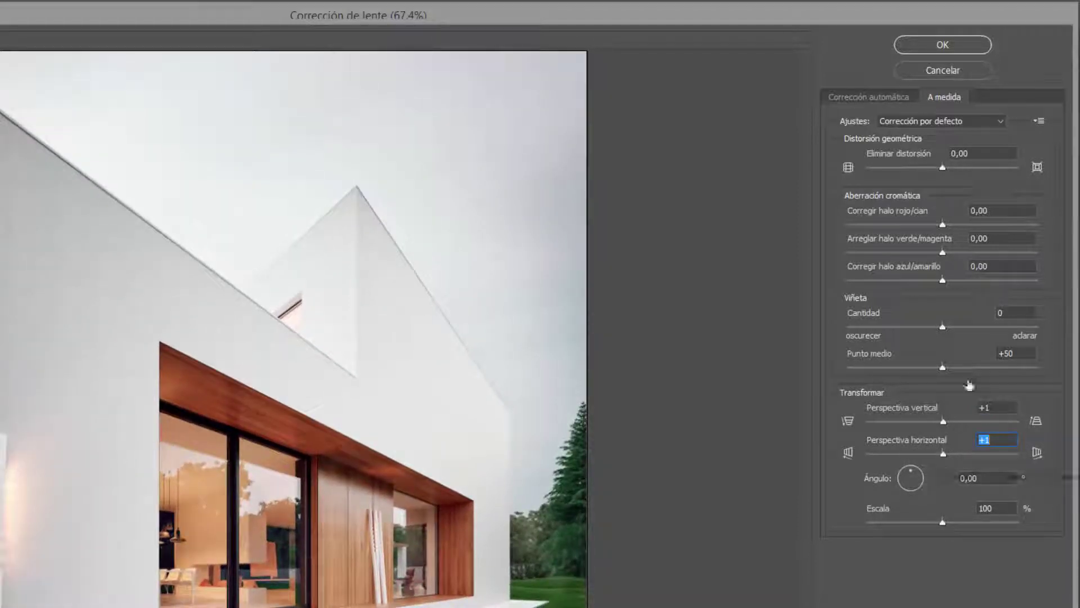
mouse_move(943, 169)
left_mouse_down()
mouse_move(893, 171)
mouse_move(984, 174)
mouse_move(943, 170)
left_mouse_up()
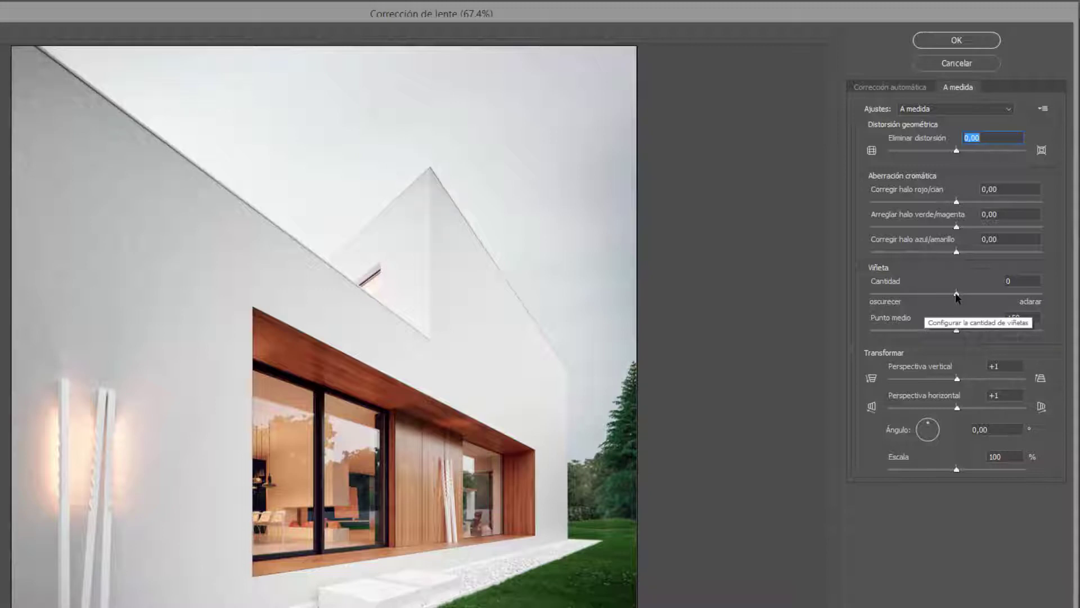
Experiment with the Viñeta Cantidad and Punto medio sliders to darken the render's corners
mouse_move(957, 294)
left_mouse_down()
mouse_move(980, 294)
mouse_move(902, 295)
left_mouse_up()
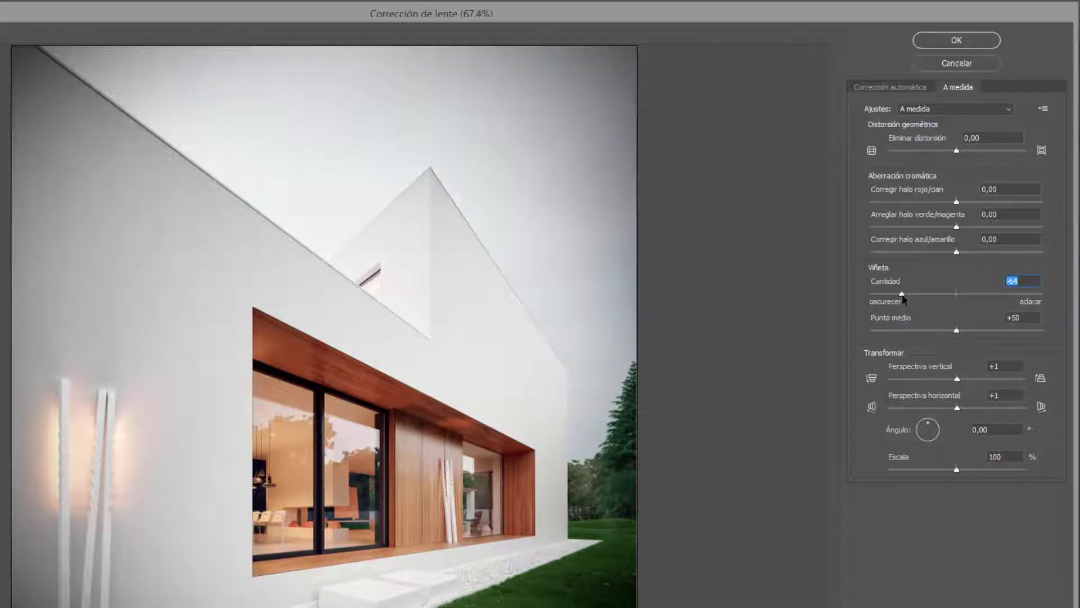
mouse_move(902, 294)
left_mouse_down()
mouse_move(869, 298)
mouse_move(933, 294)
left_mouse_up()
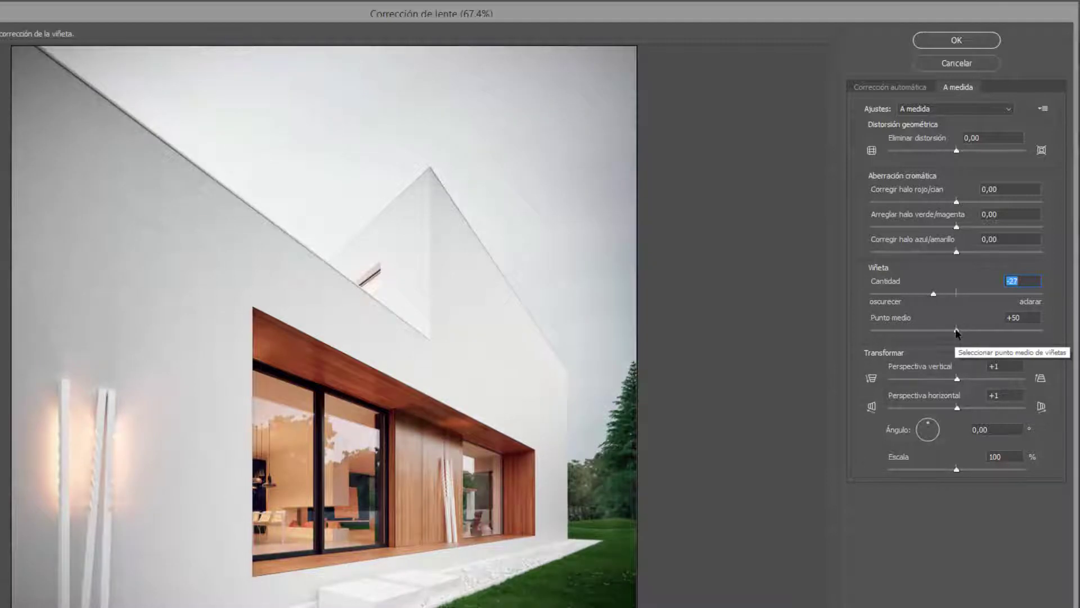
left_click_drag(956, 330, 950, 332)
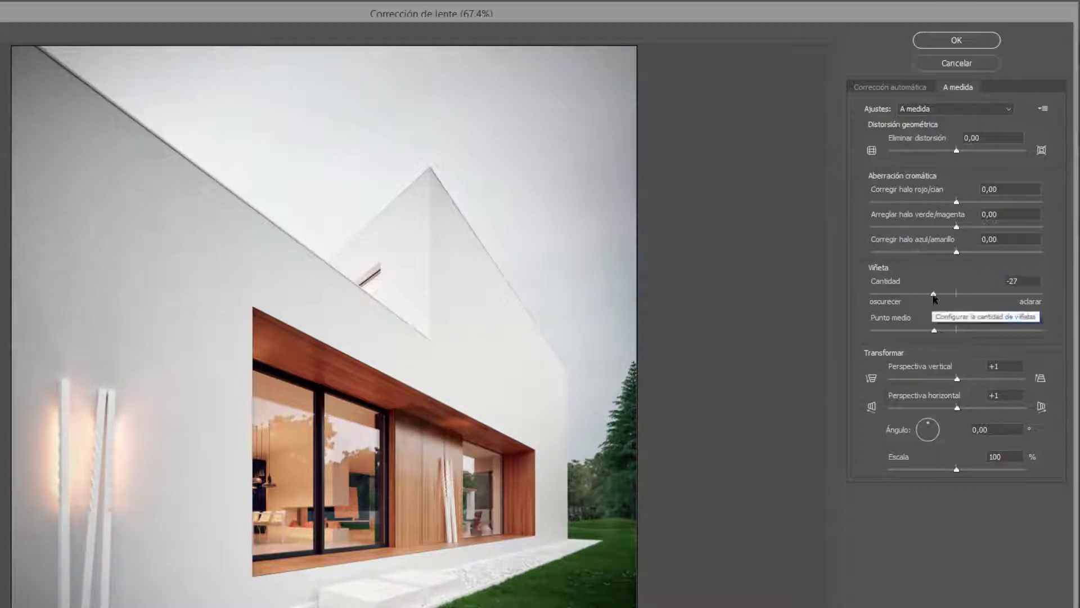
left_click_drag(934, 294, 899, 294)
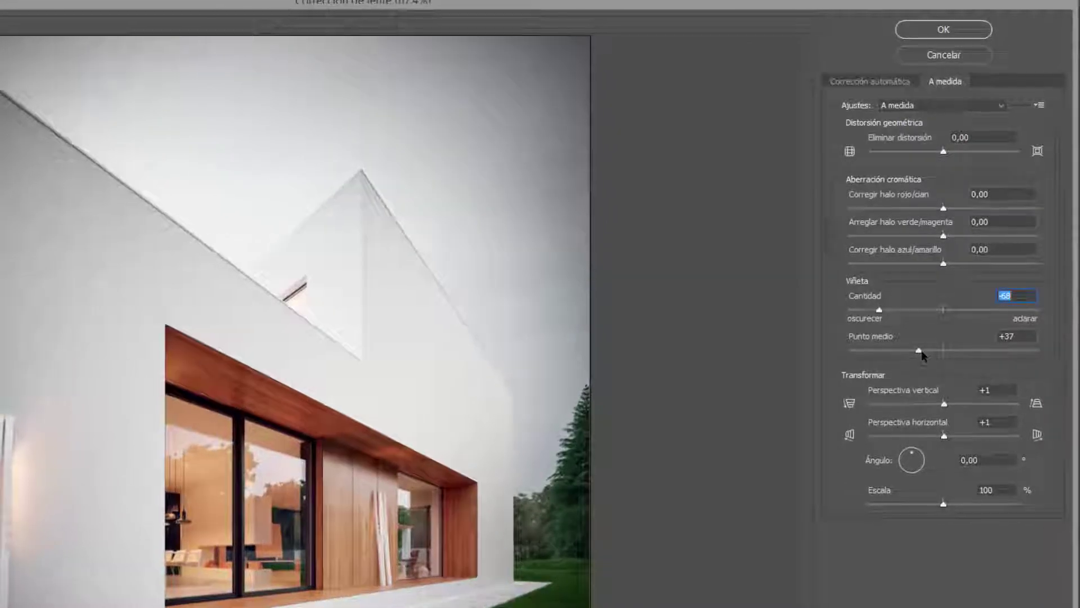
left_click_drag(925, 341, 878, 375)
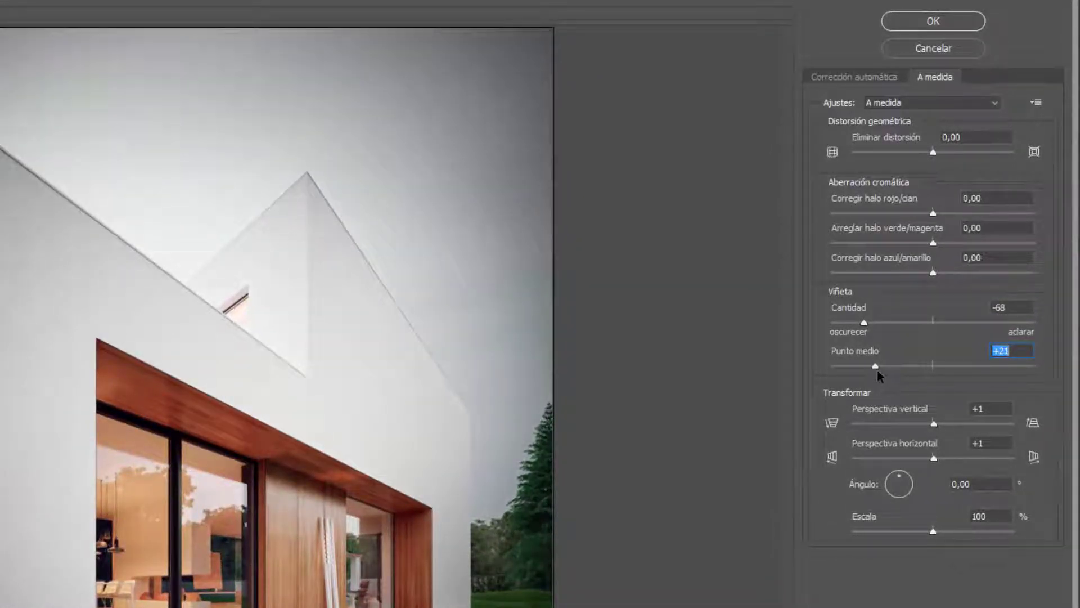
mouse_move(877, 369)
left_mouse_down()
mouse_move(866, 369)
mouse_move(1023, 365)
left_mouse_up()
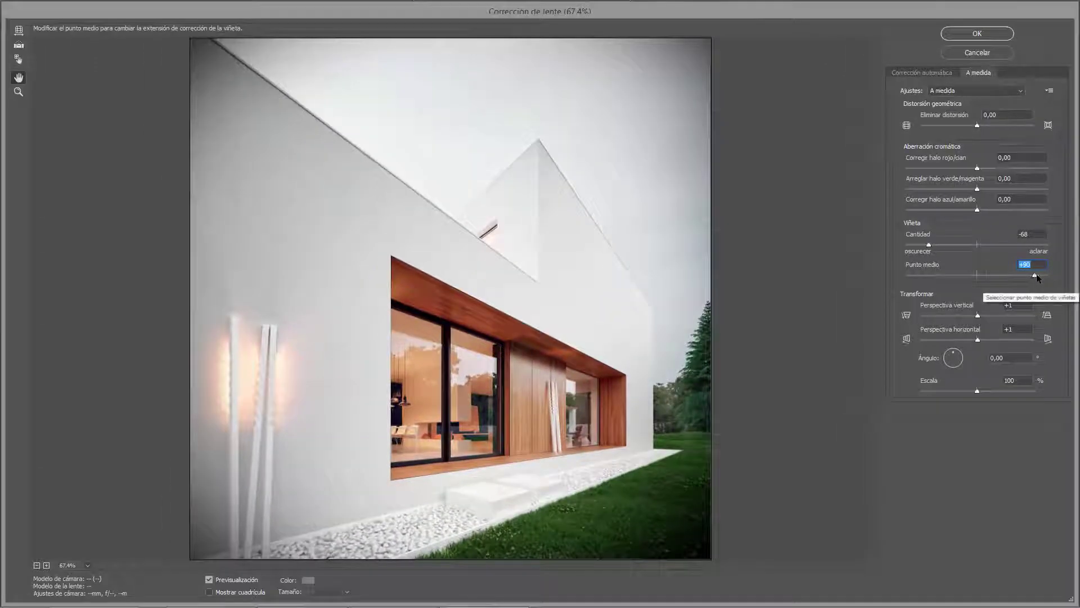
left_click_drag(1037, 276, 935, 277)
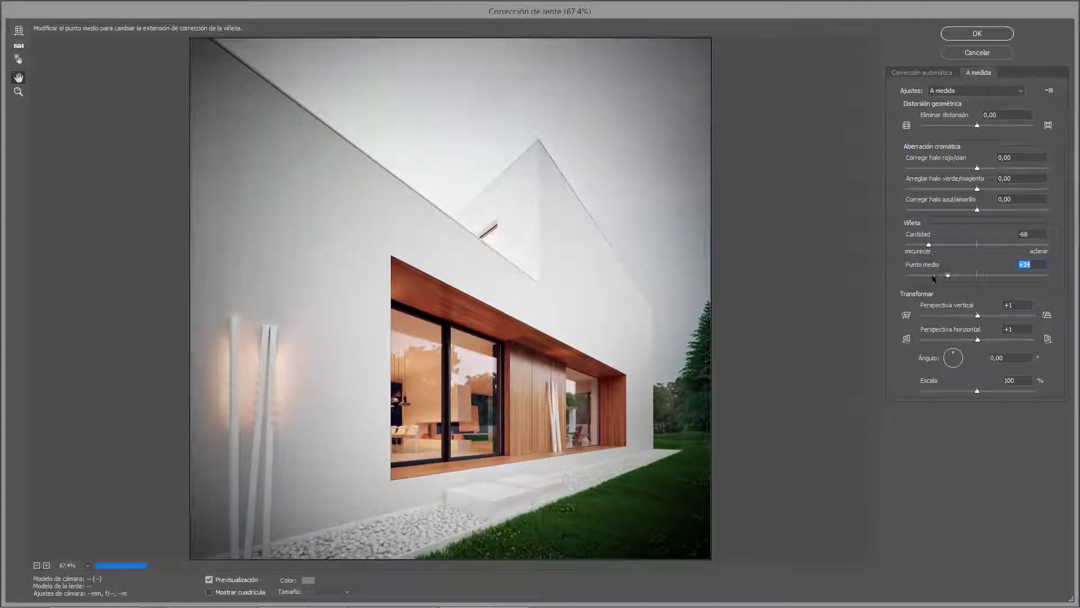
mouse_move(934, 278)
left_mouse_down()
mouse_move(962, 279)
mouse_move(951, 277)
left_mouse_up()
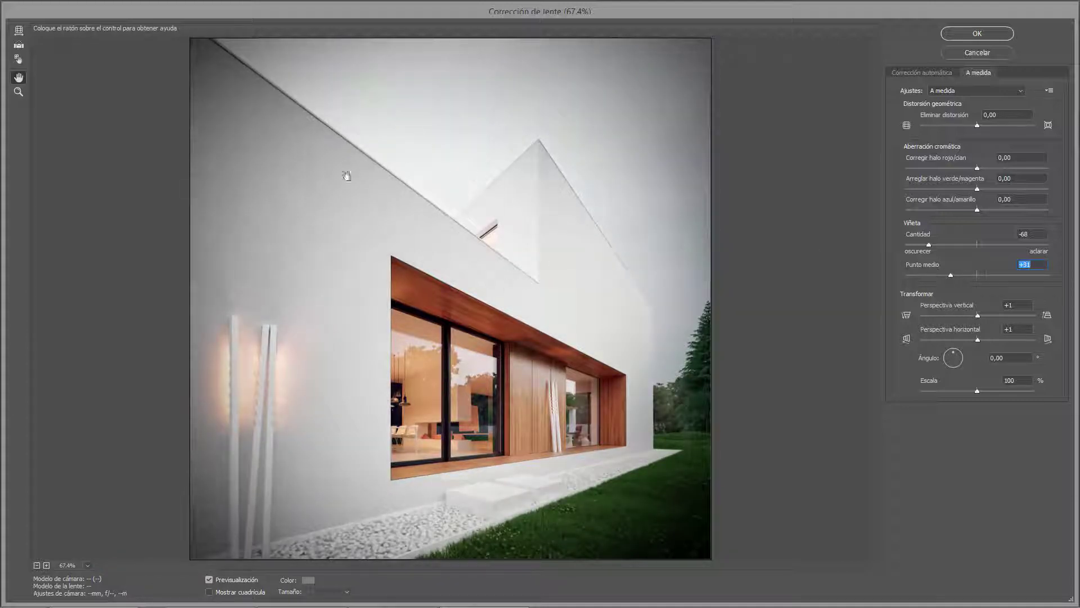
left_click_drag(929, 245, 922, 245)
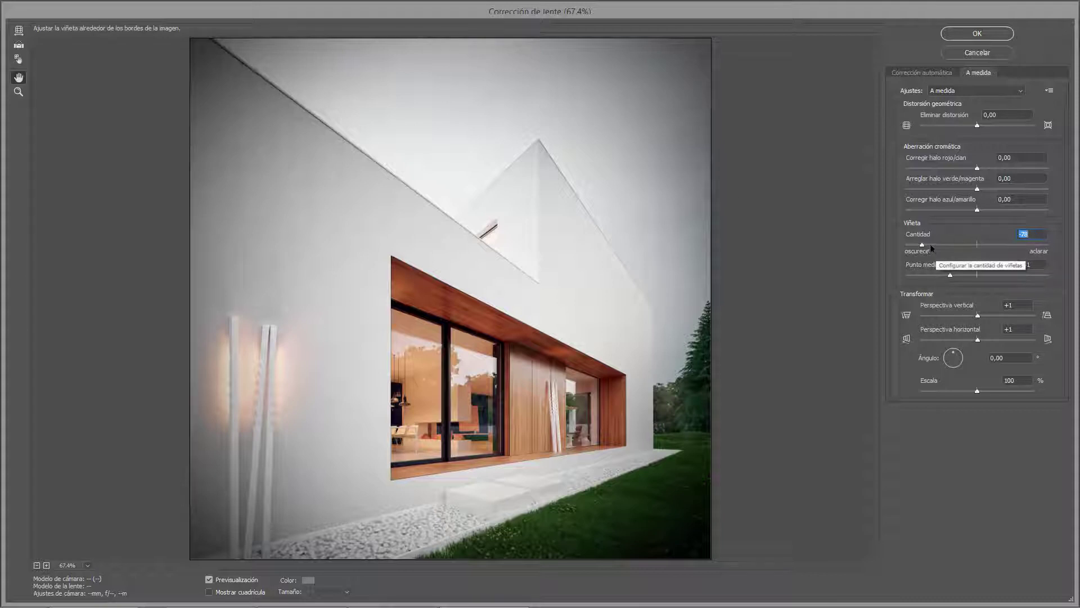
left_click_drag(925, 245, 915, 246)
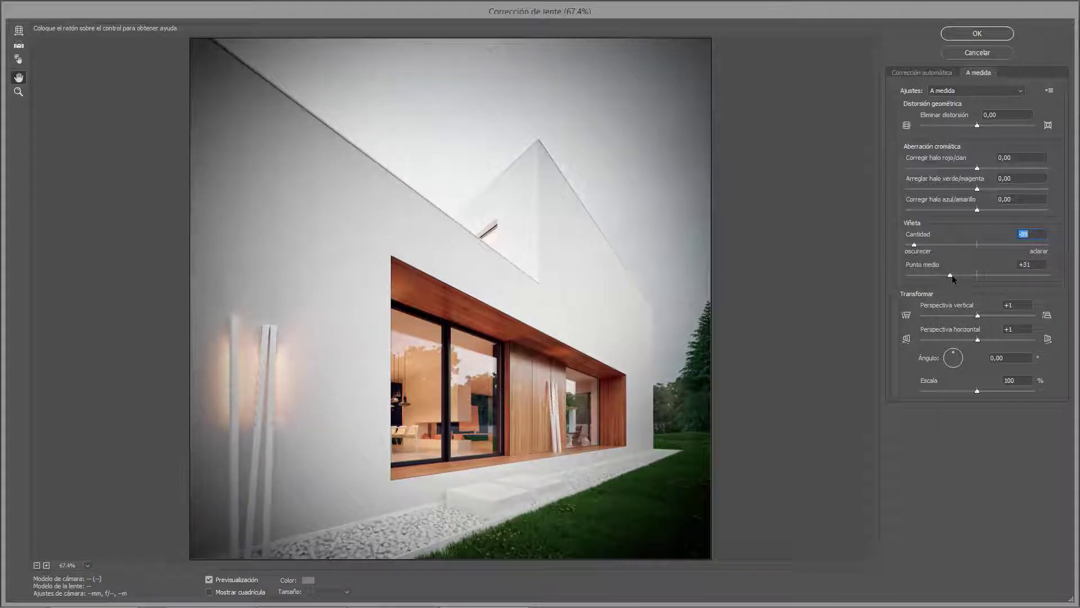
Settle the vignette at Punto medio +27 and Cantidad -72, then apply it
left_click(949, 276)
left_click_drag(949, 276, 964, 274)
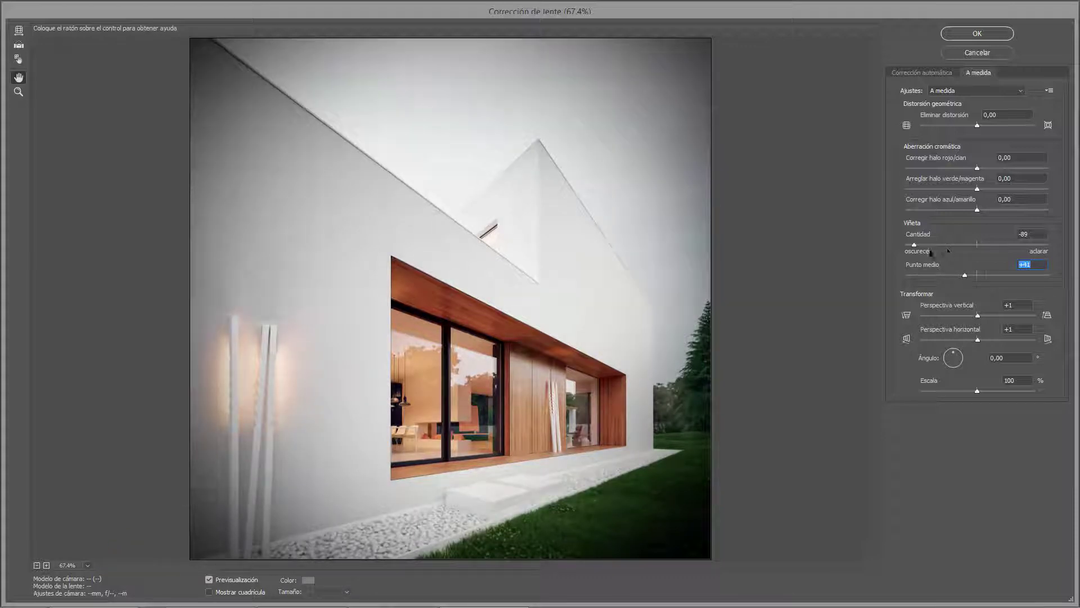
left_click_drag(915, 245, 935, 246)
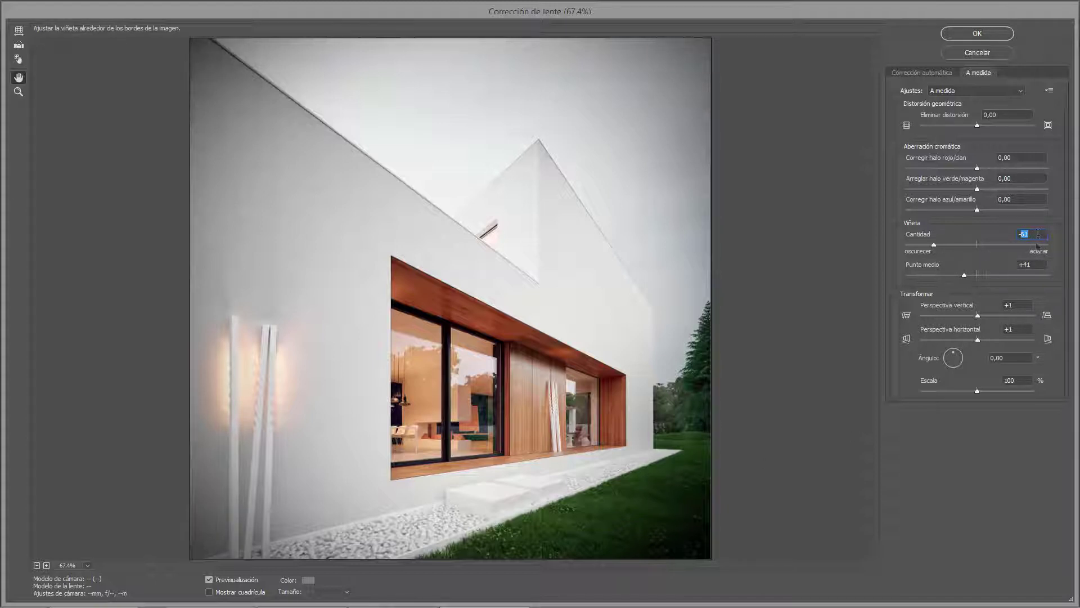
left_click(964, 275)
left_click_drag(964, 276, 960, 276)
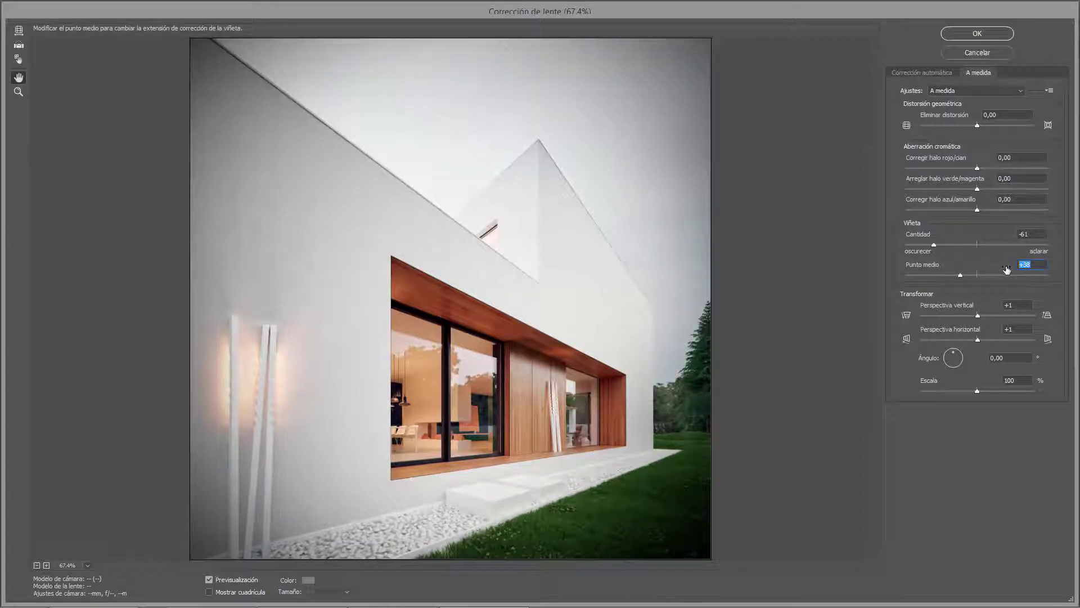
key("BackSpace")
left_click_drag(912, 275, 947, 273)
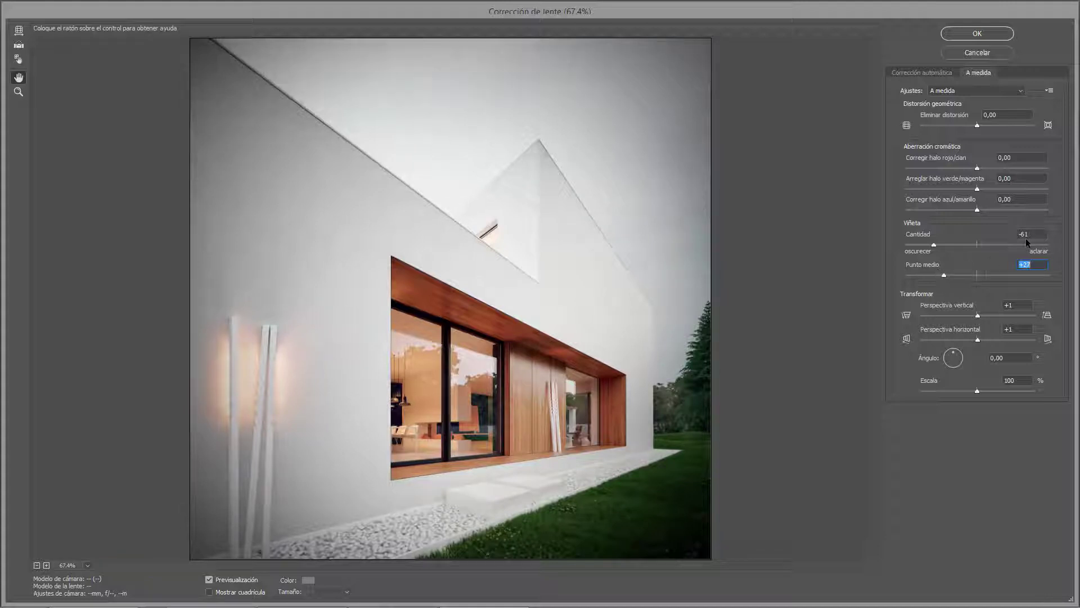
left_click(1024, 233)
left_click_drag(934, 245, 926, 245)
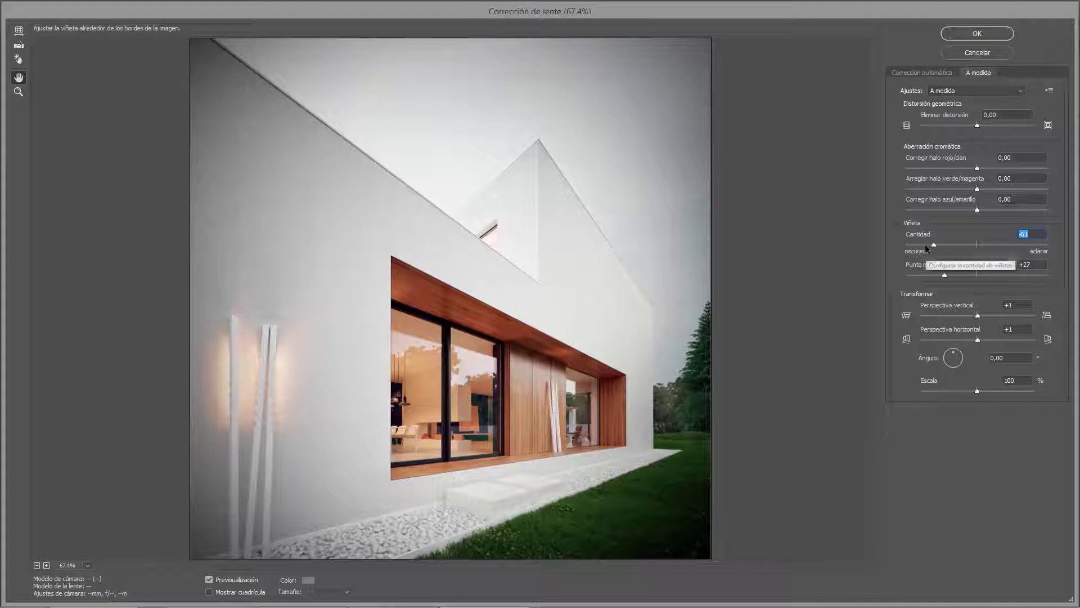
left_click(977, 35)
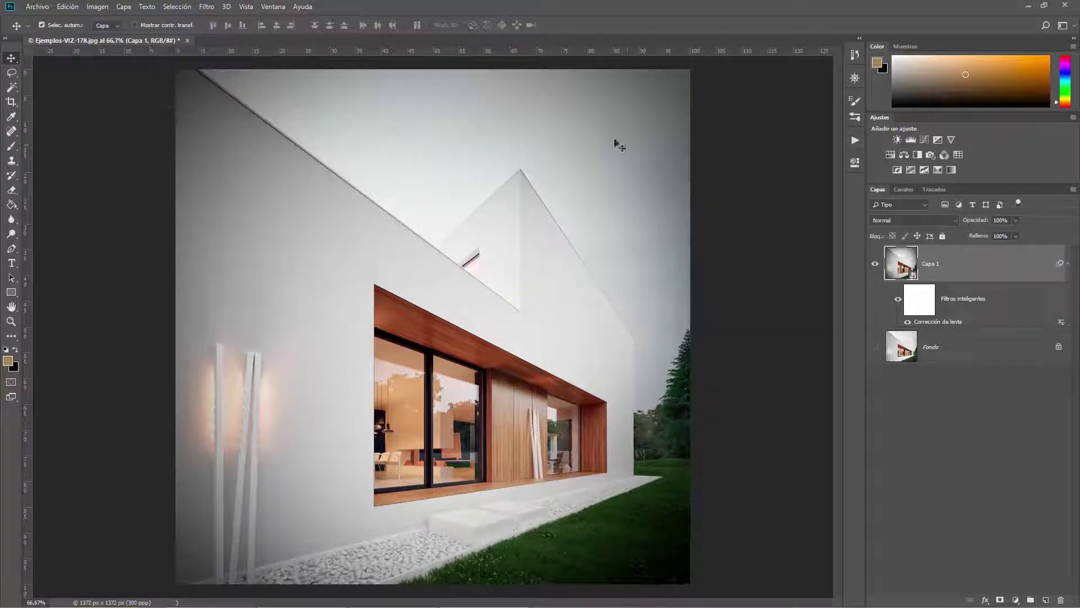
Hide Fondo and brush on the smart filter mask near the top-left wall
left_click(875, 346)
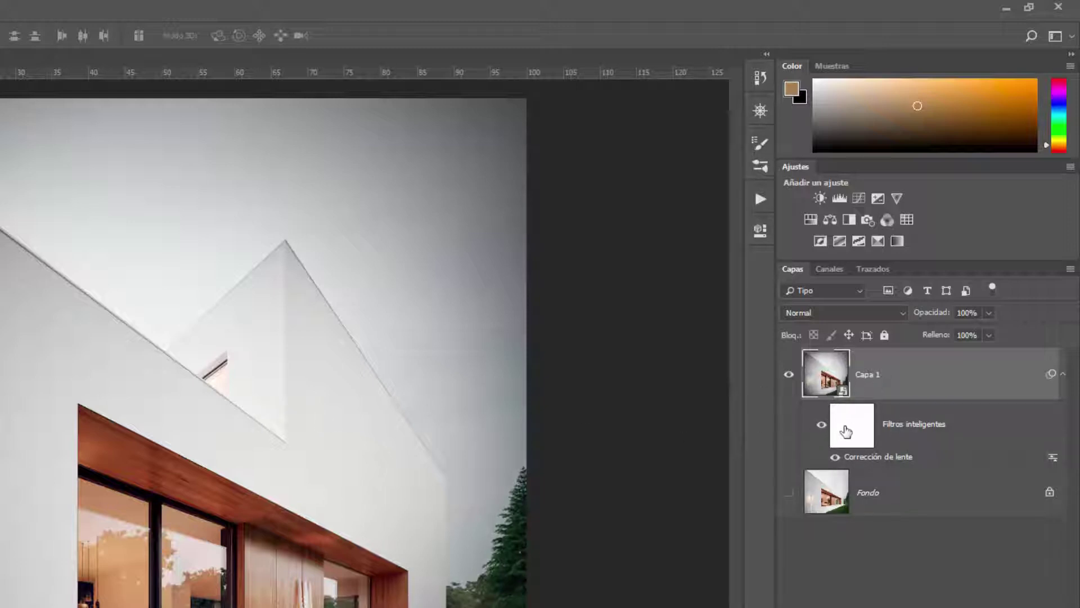
left_click(853, 424)
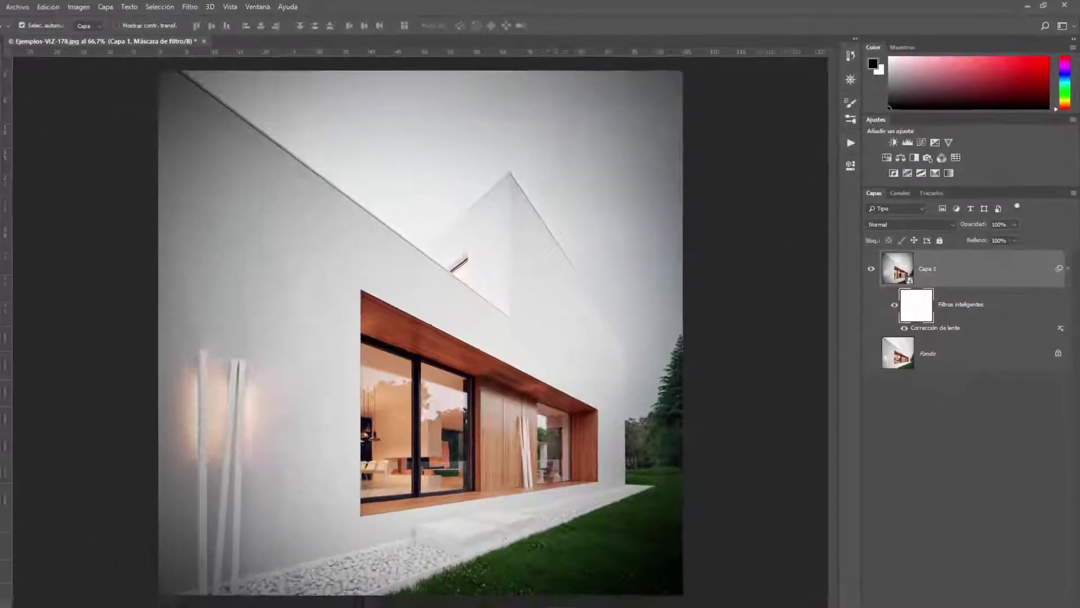
key("b")
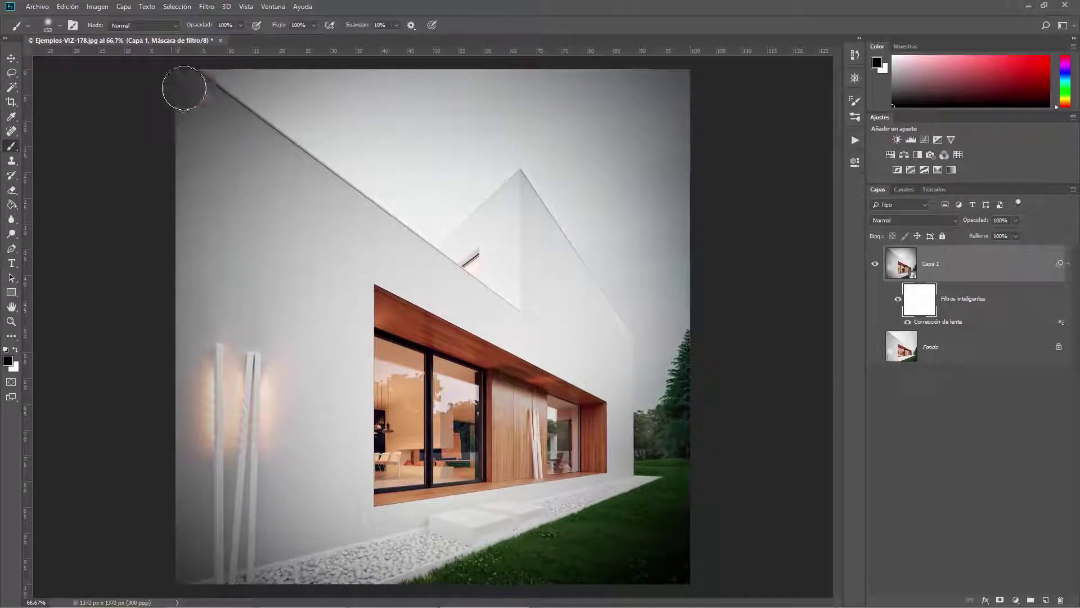
left_click_drag(184, 89, 288, 215)
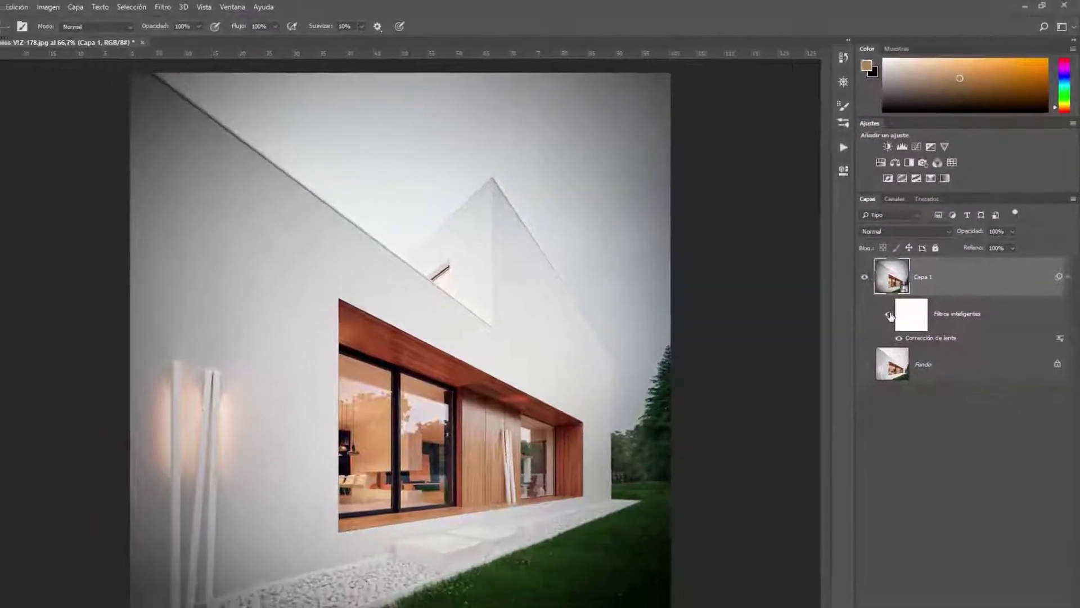
Compare with and without the smart filters, restoring the Corrección de lente vignette afterward
left_click(897, 299)
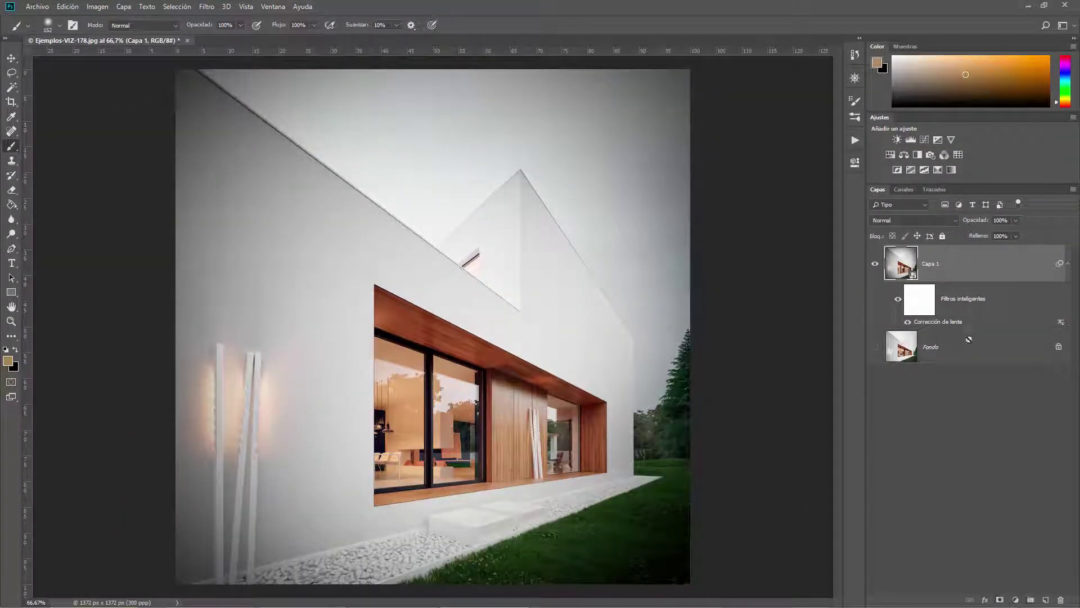
left_click_drag(969, 339, 1060, 595)
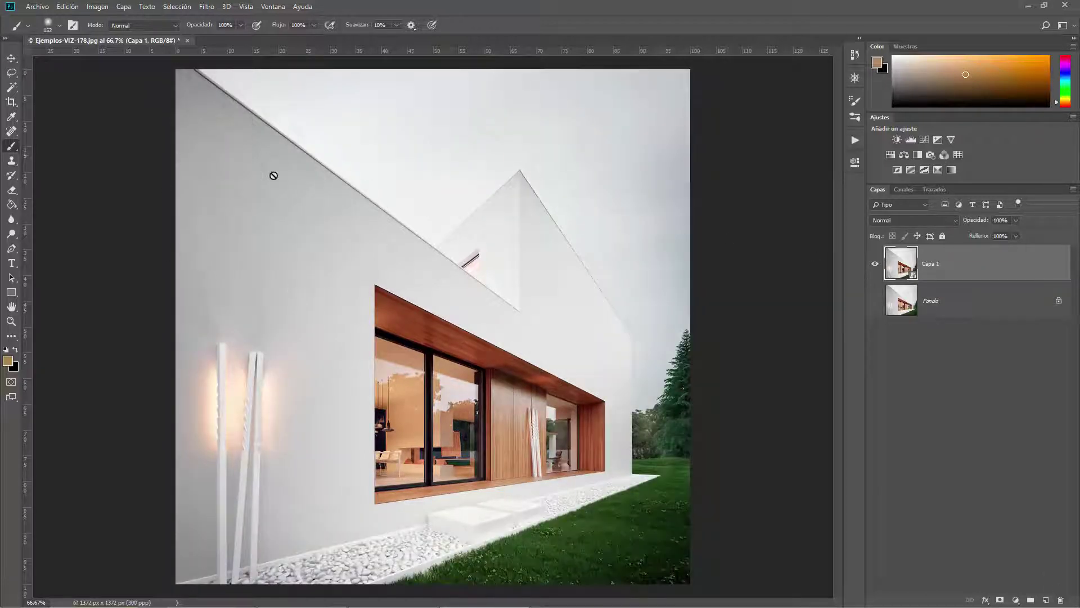
key("ctrl+z")
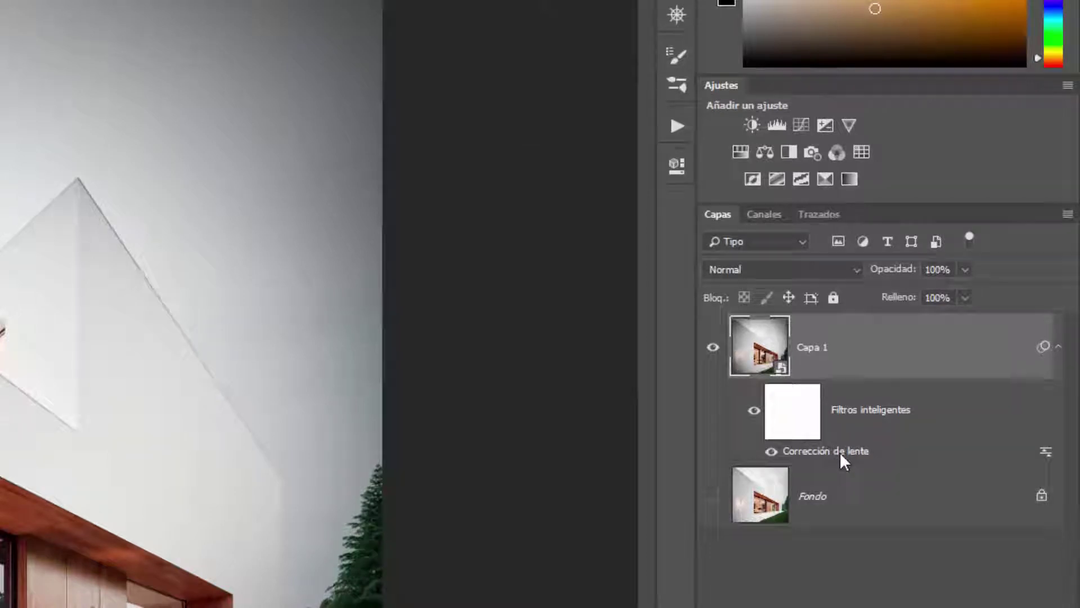
Change the Corrección de lente vignette to Cantidad -66 and Punto medio +38
double_click(839, 452)
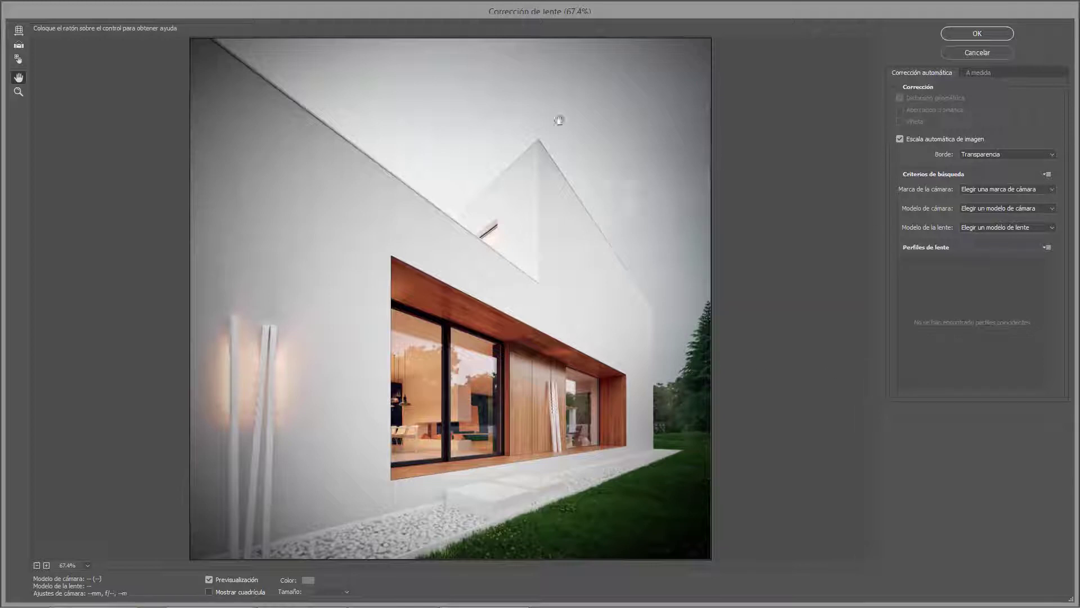
left_click(979, 73)
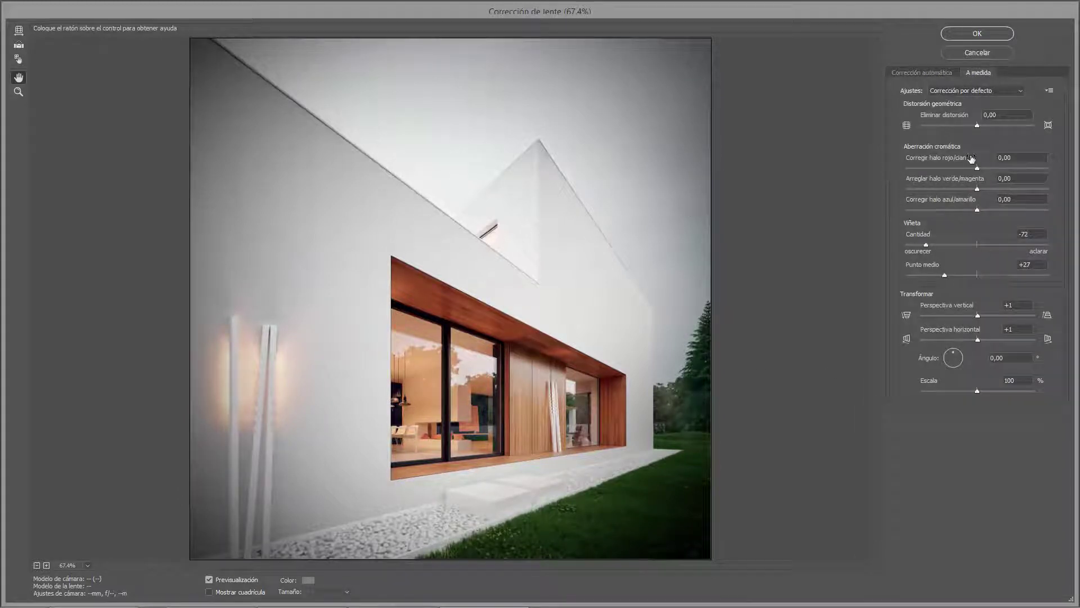
mouse_move(977, 276)
left_mouse_down()
mouse_move(946, 277)
mouse_move(930, 244)
mouse_move(957, 275)
left_mouse_up()
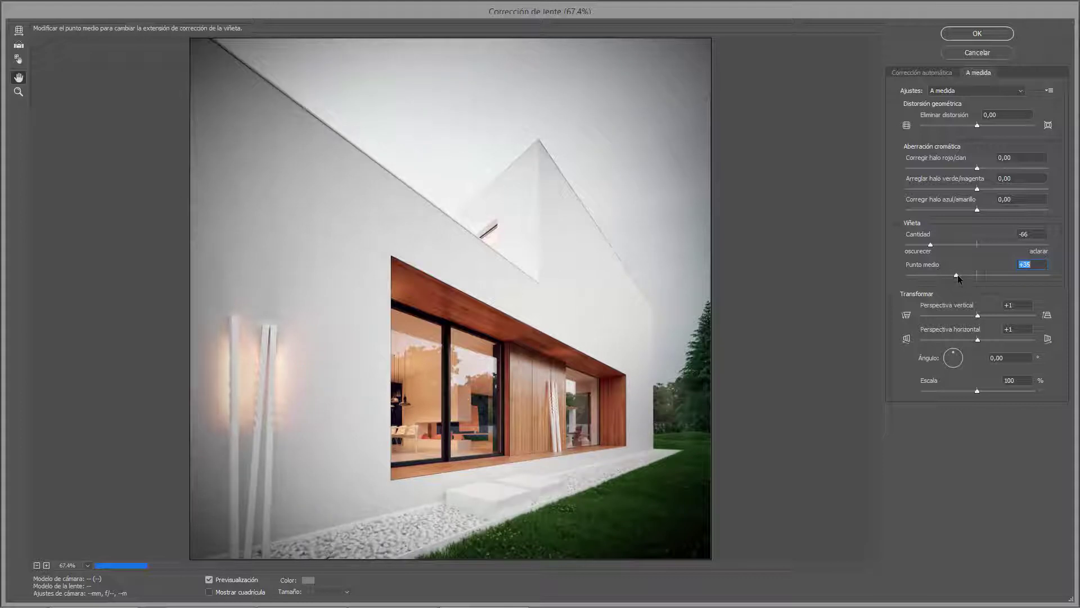
left_click(977, 33)
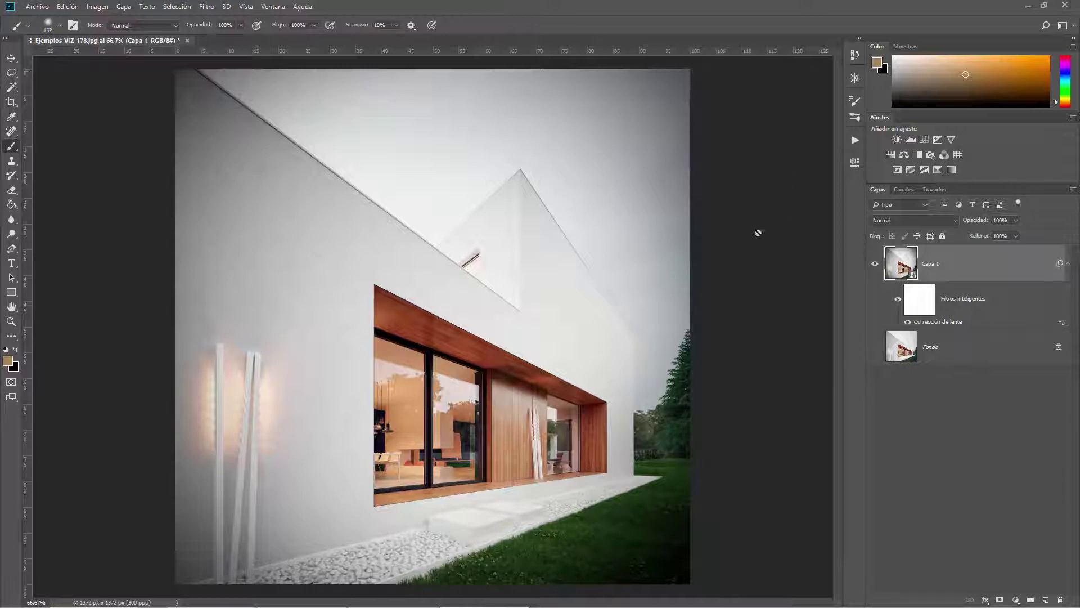
Compare the lens-corrected Capa 1 with Fondo, then delete Capa 1
left_click(875, 266)
left_click(876, 268)
left_click(876, 346)
left_click(875, 265)
mouse_move(949, 272)
left_mouse_down()
mouse_move(1036, 584)
mouse_move(1060, 600)
left_mouse_up()
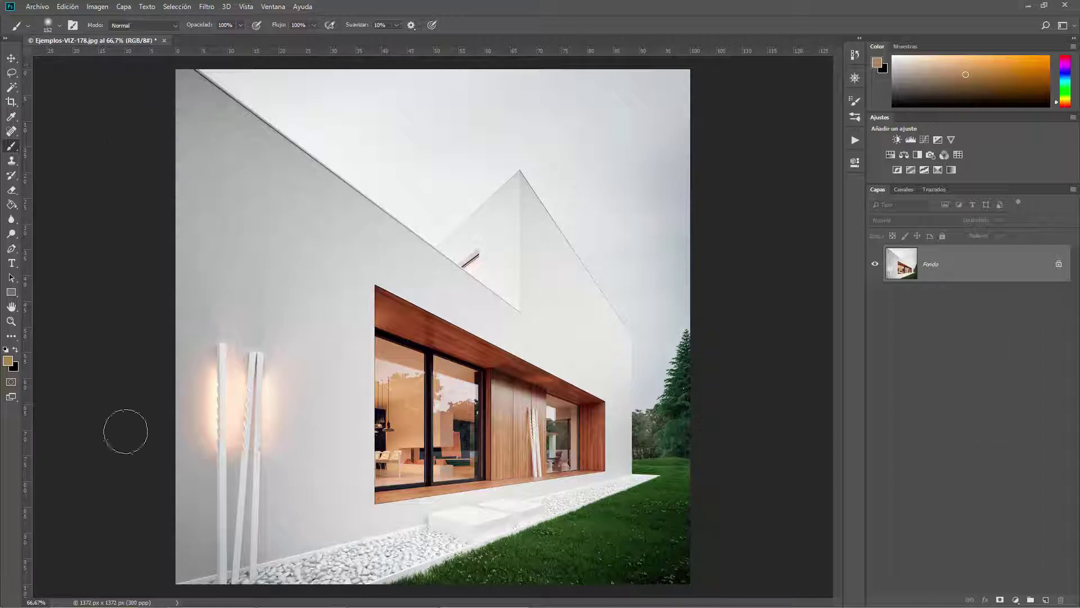
Add a new empty Capa 1 above Fondo and select the Gradient tool
left_click(11, 58)
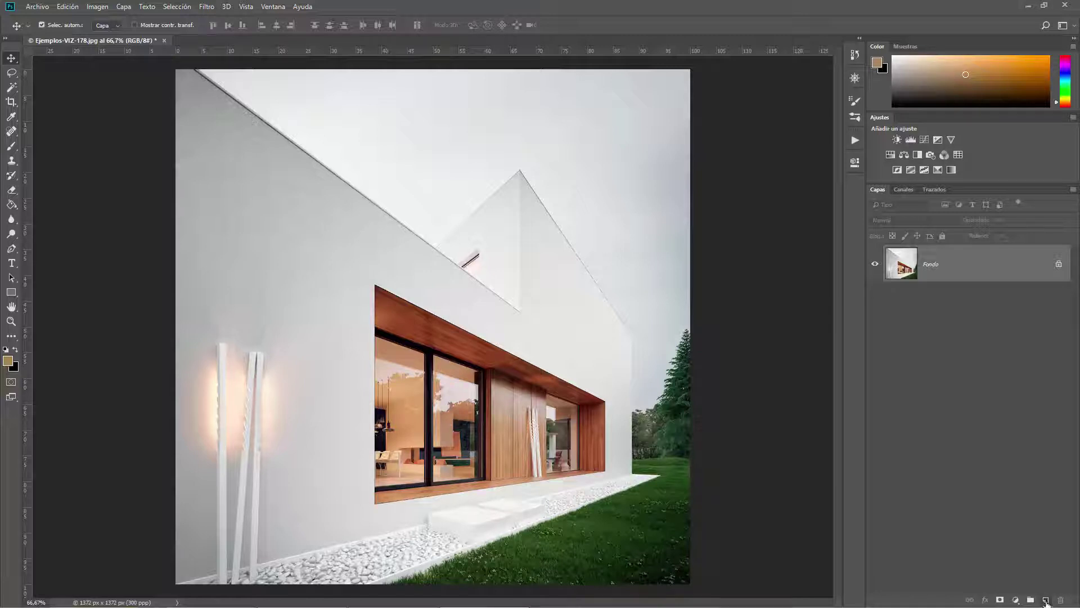
left_click(1046, 601)
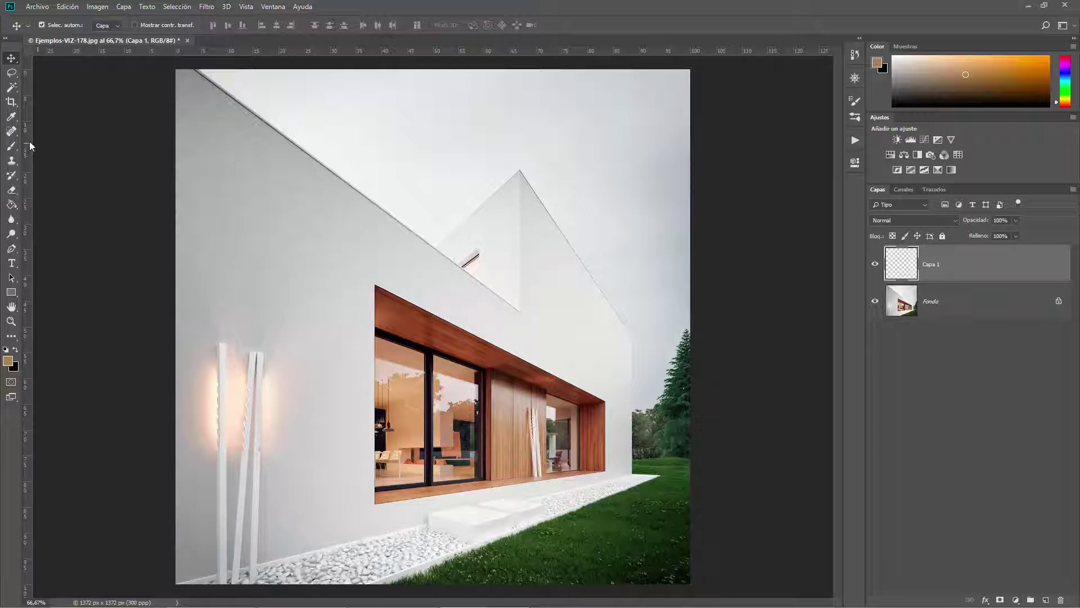
left_click(11, 204)
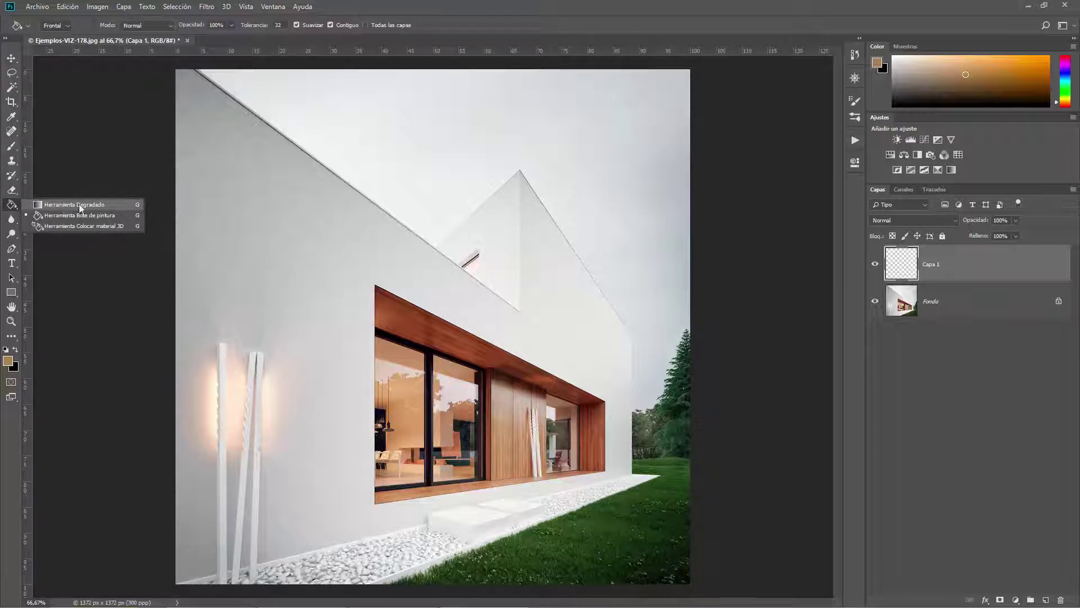
left_click(65, 205)
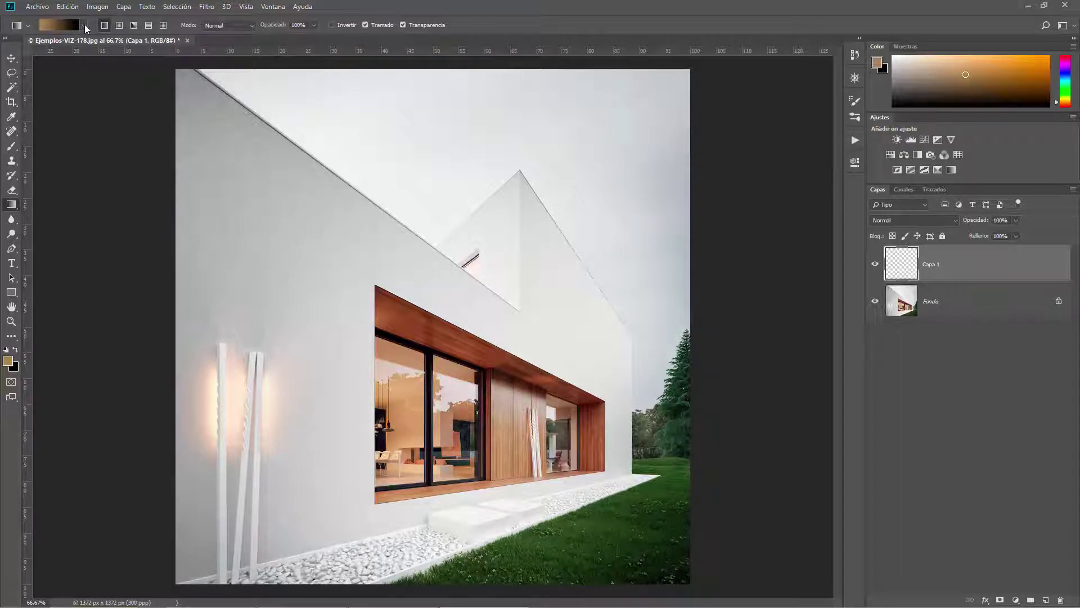
Turn the Black-White preset into a black-to-transparent gradient by setting the right opacity stop to 0%
left_click(85, 25)
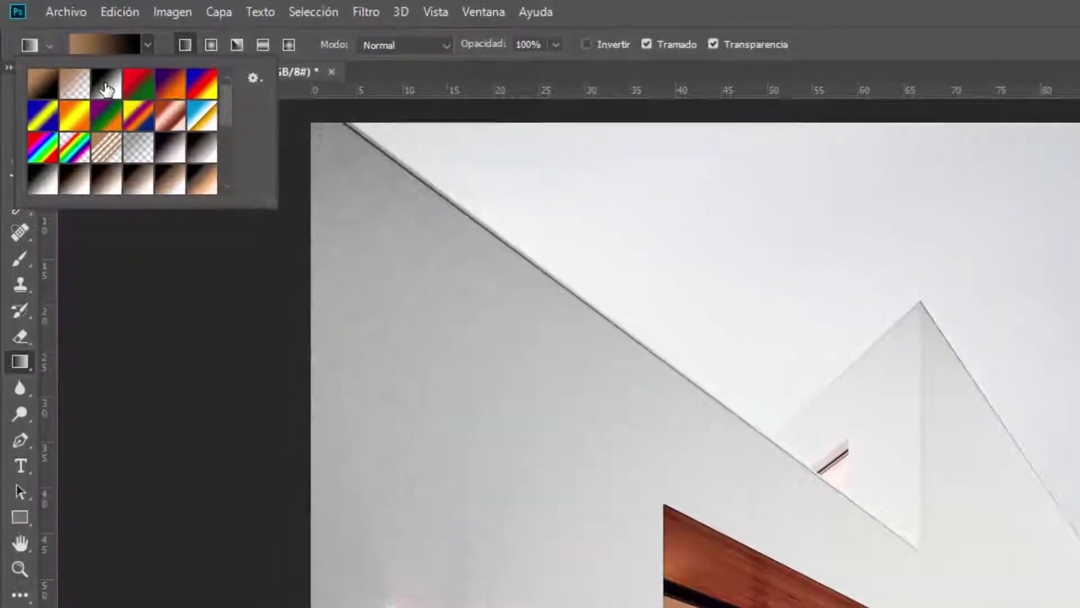
left_click(106, 85)
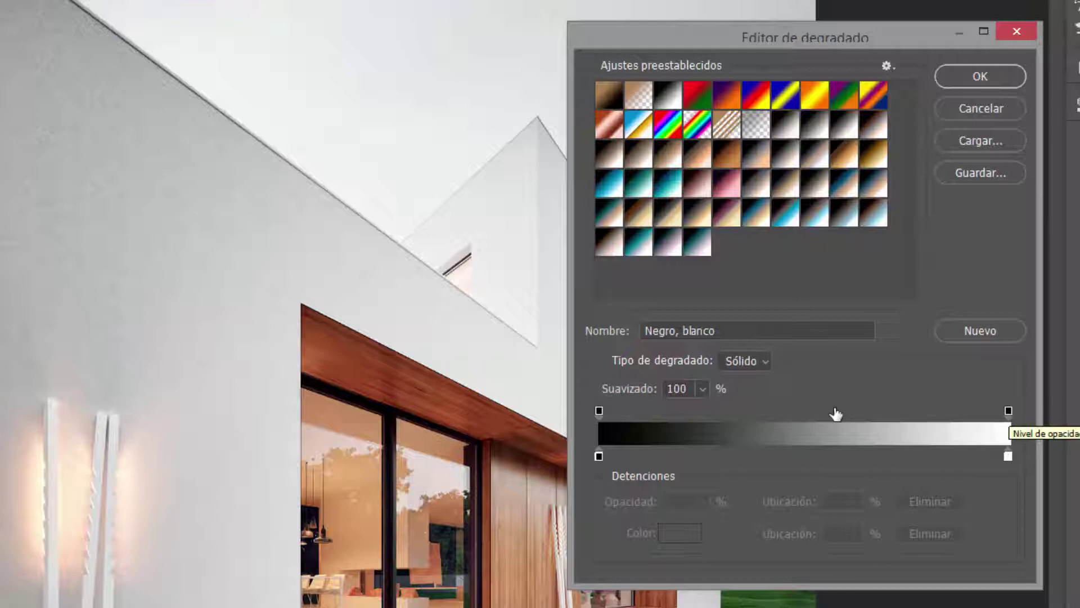
left_click(1008, 413)
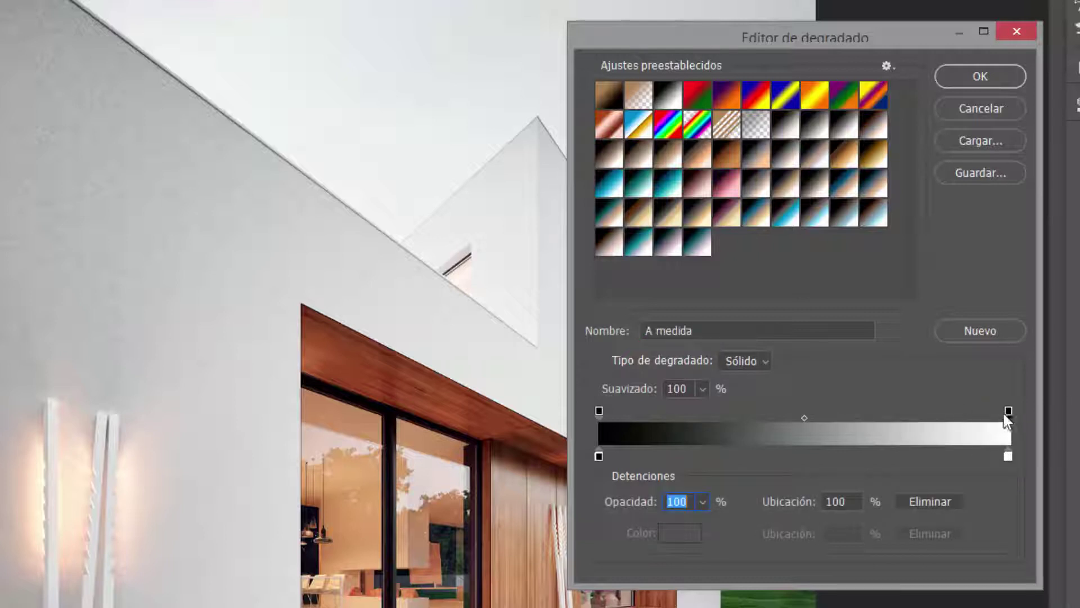
left_click(702, 501)
left_click_drag(701, 523, 602, 524)
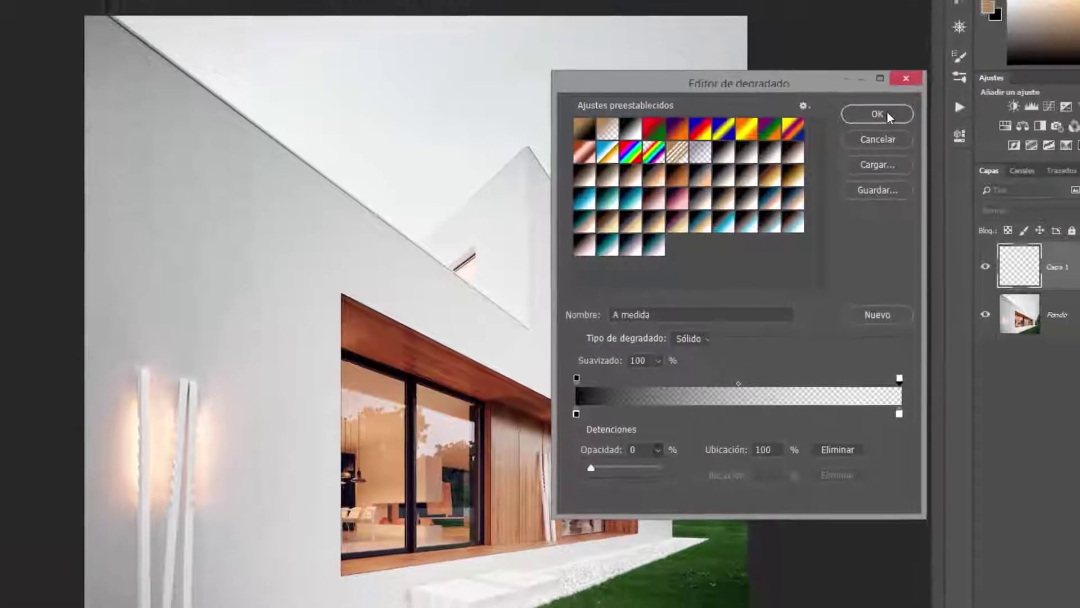
left_click(887, 113)
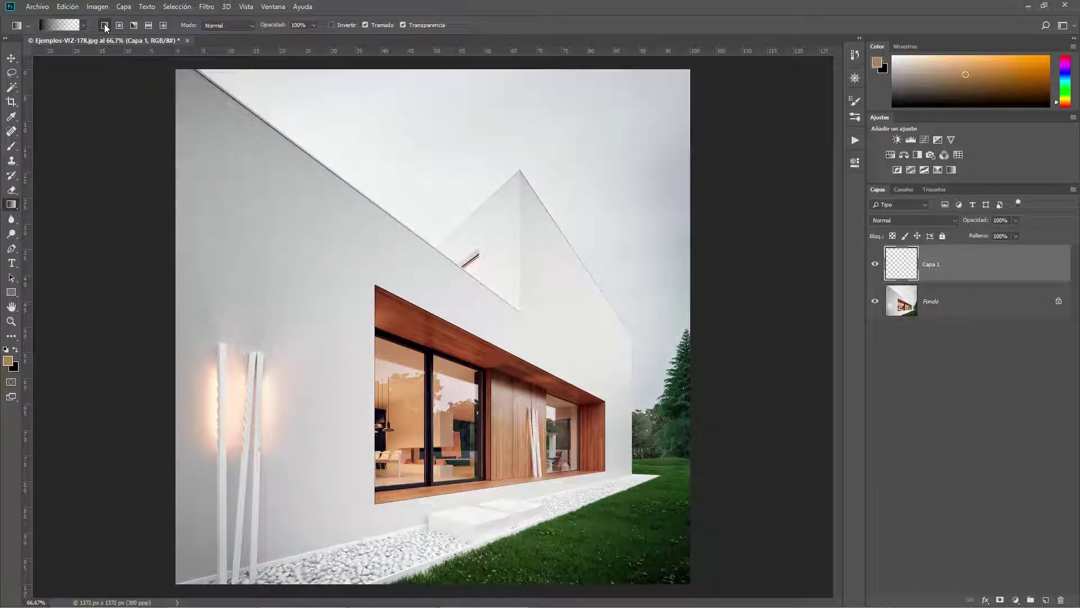
Undo a linear fade and drag a large radial black-to-transparent gradient outward from the image centre
left_click_drag(371, 291, 218, 268)
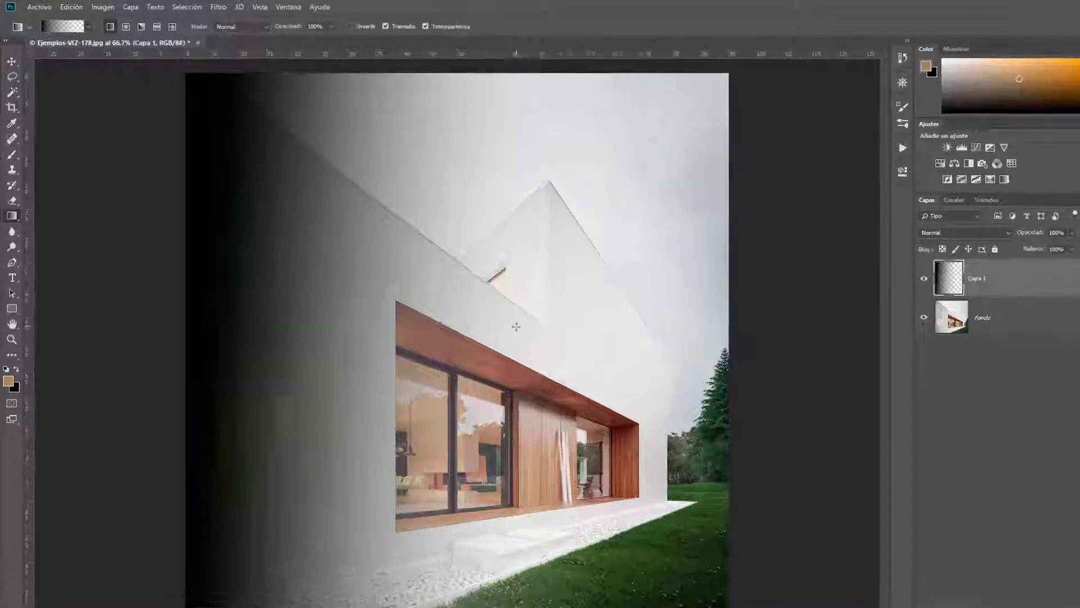
key("ctrl+z")
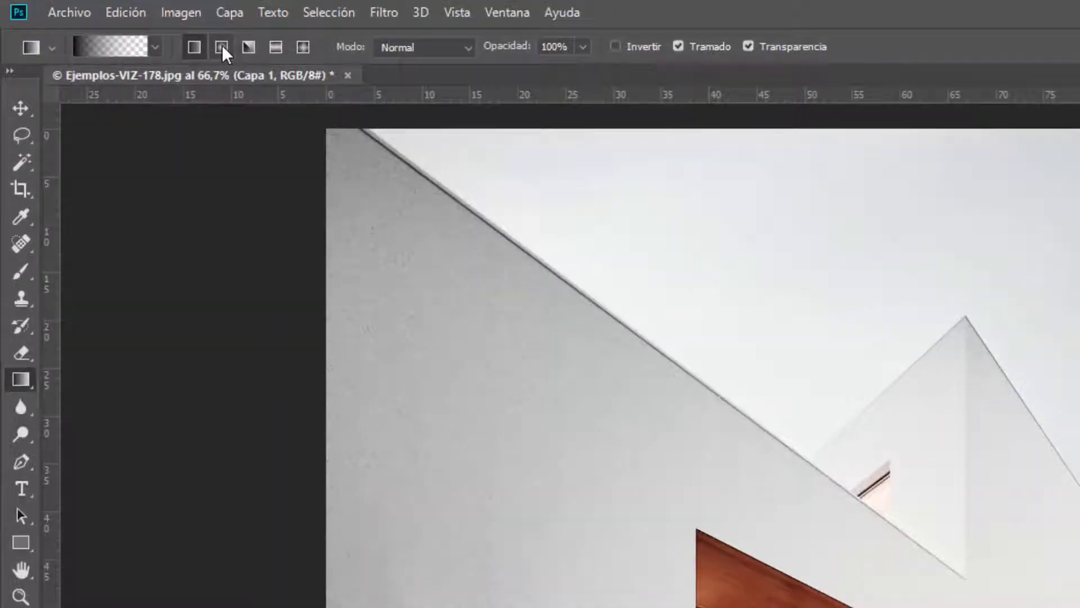
left_click(222, 45)
mouse_move(470, 323)
left_mouse_down()
mouse_move(459, 338)
mouse_move(472, 326)
left_mouse_up()
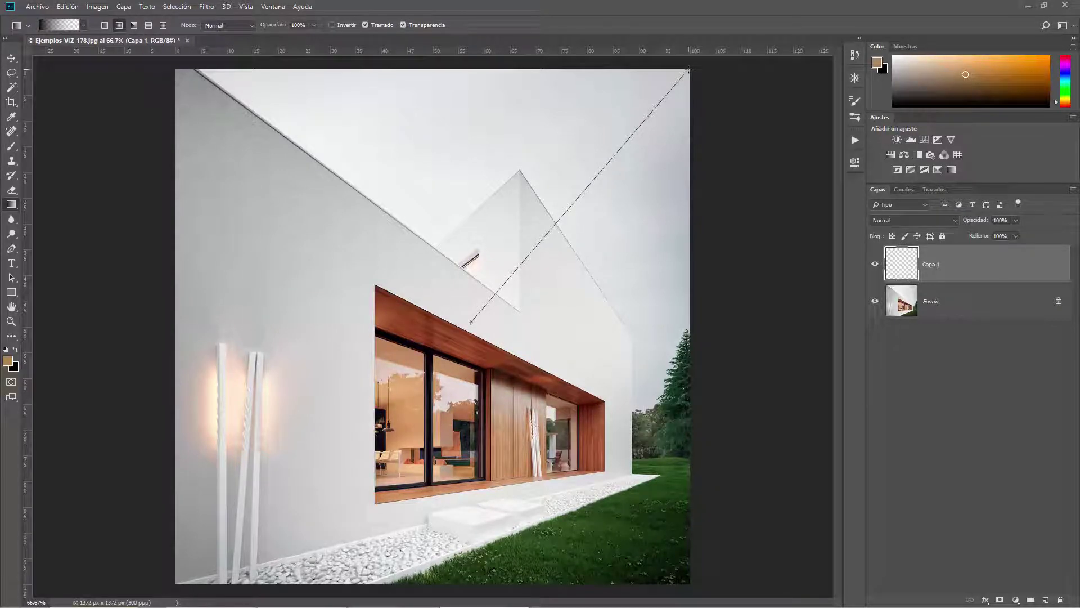
left_click_drag(519, 279, 682, 98)
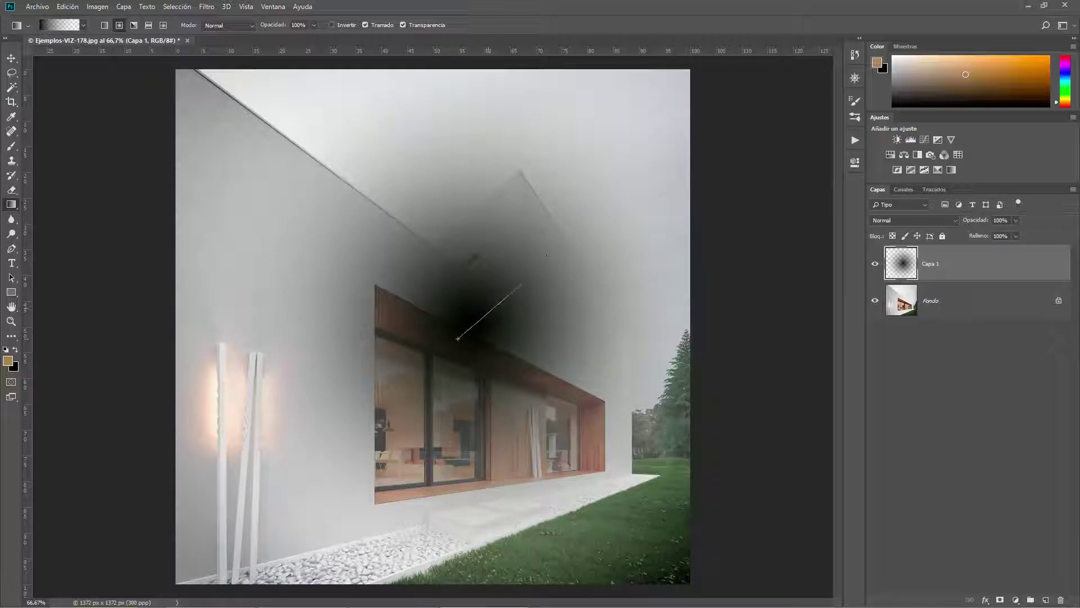
left_click_drag(463, 336, 664, 89)
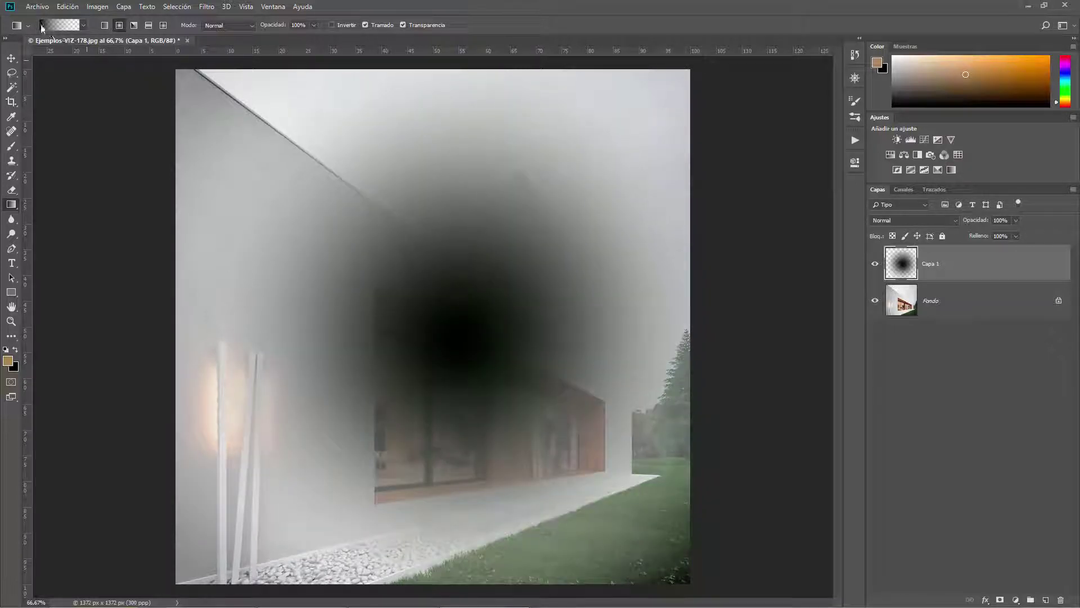
left_click(60, 26)
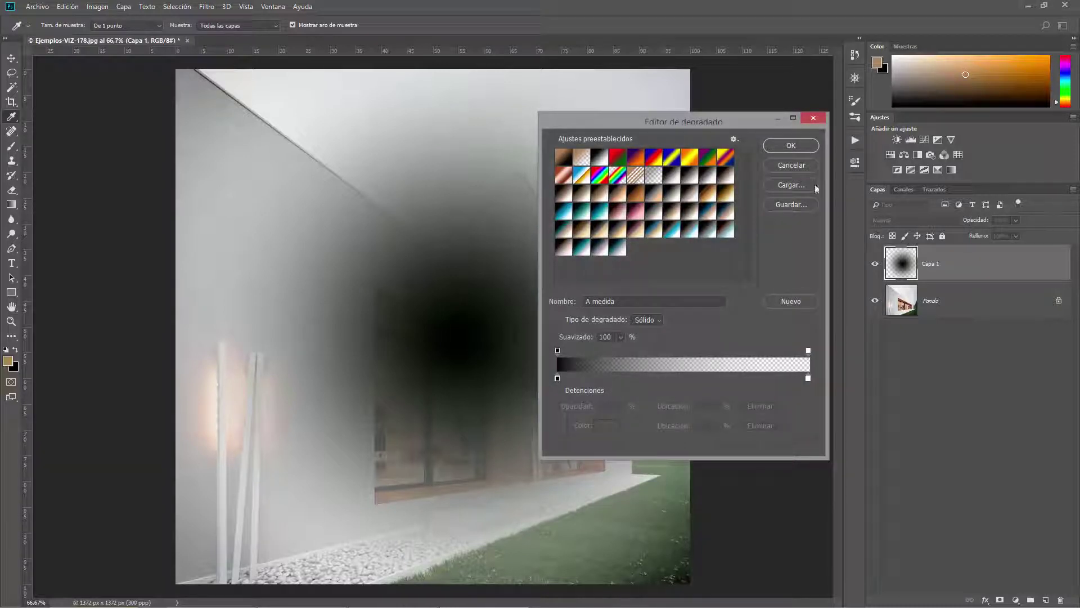
Replace the centre spot with an inverted (Invertir) radial gradient dragged from centre to top-right corner
left_click(791, 145)
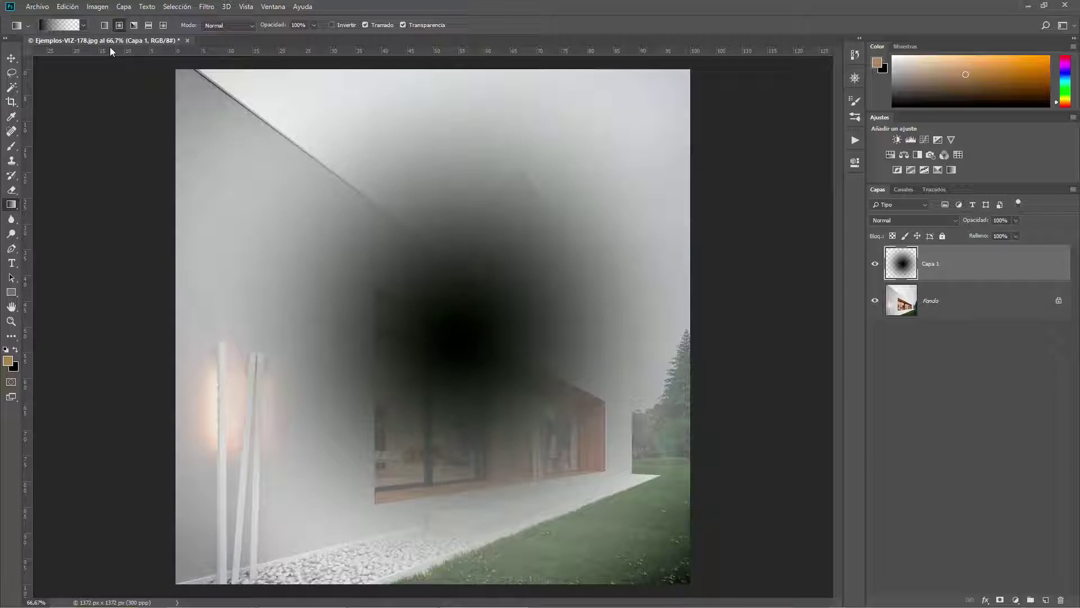
mouse_move(458, 302)
left_mouse_down()
mouse_move(507, 315)
mouse_move(518, 334)
left_mouse_up()
key("ctrl+z")
key("ctrl+z")
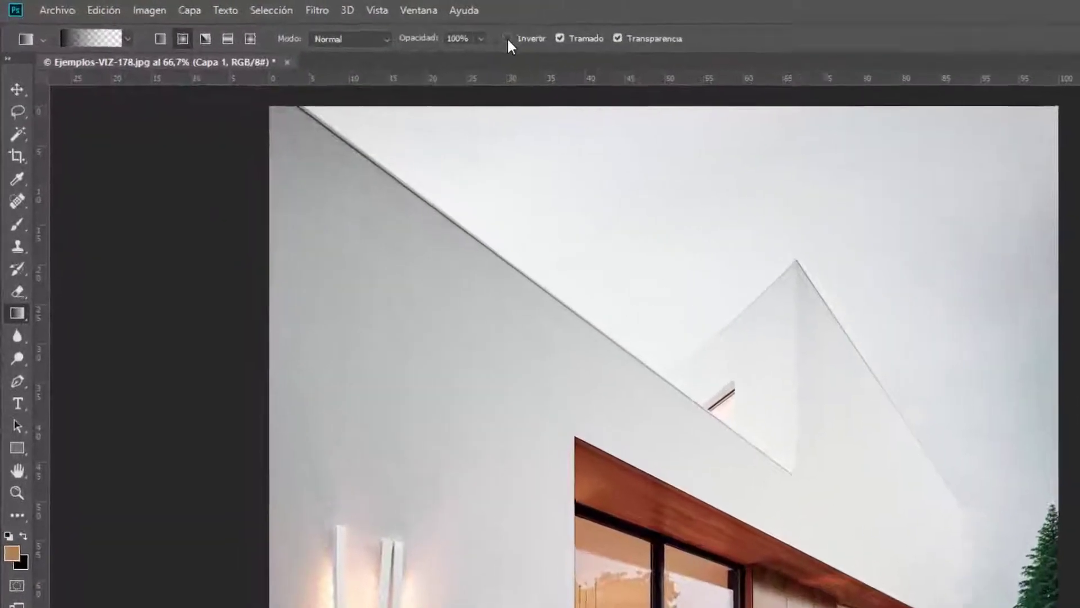
left_click(507, 38)
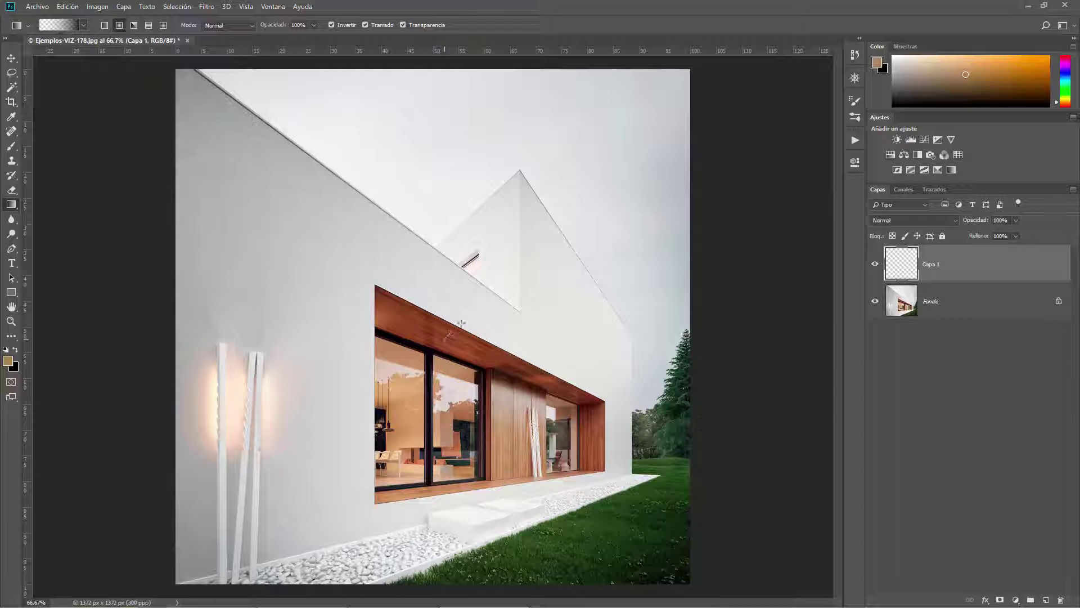
left_click_drag(460, 323, 492, 290)
mouse_move(538, 227)
left_mouse_down()
mouse_move(688, 69)
mouse_move(668, 83)
left_mouse_up()
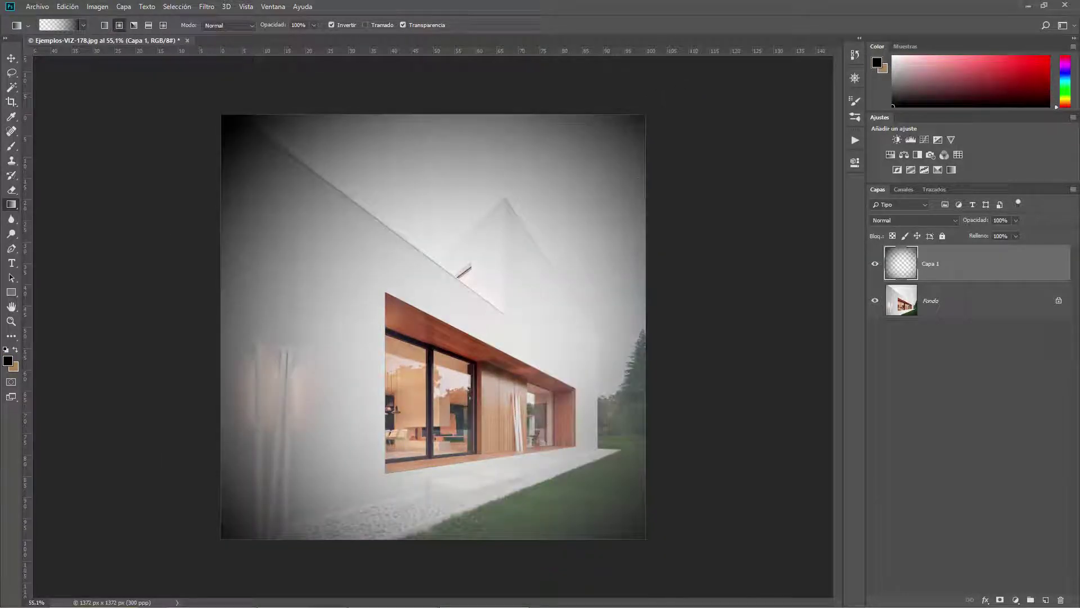
Set Capa 1 to Multiplicar blending at 68% opacity and toggle its visibility to compare
left_click(907, 221)
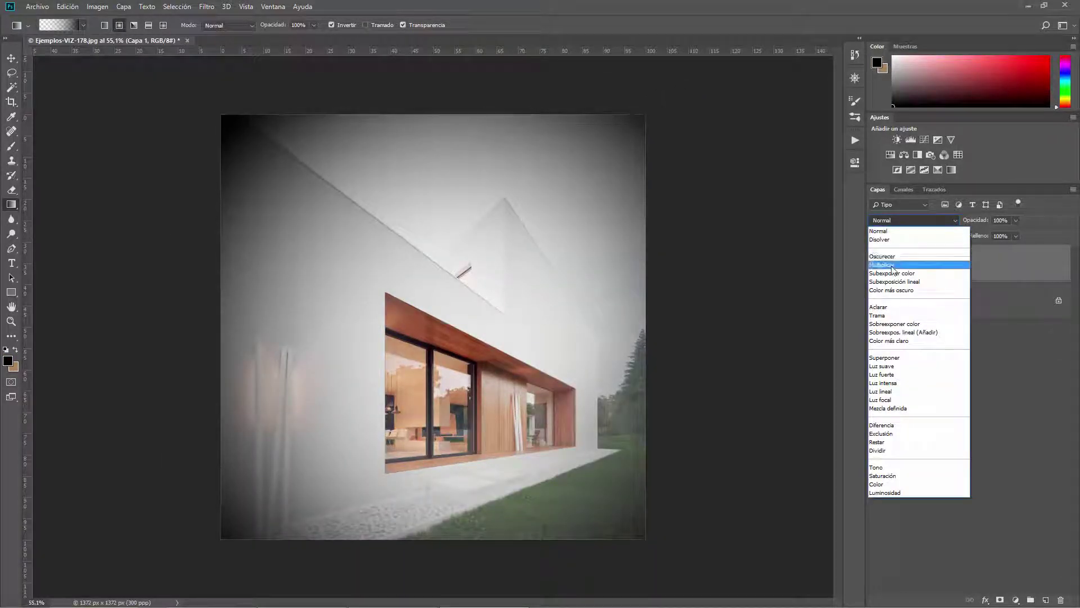
key("Escape")
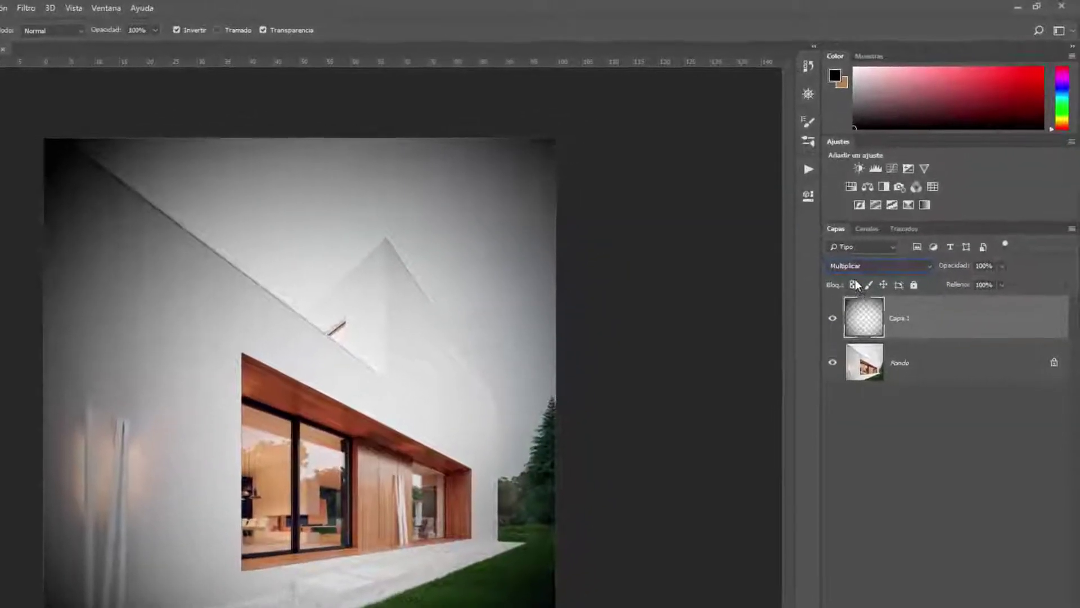
left_click(895, 237)
left_click(832, 353)
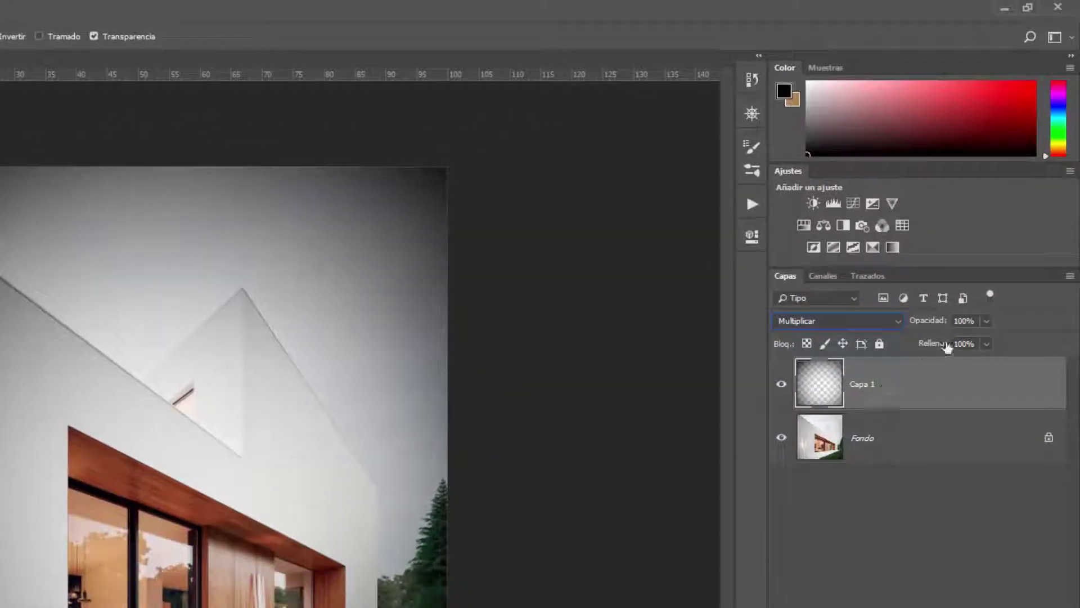
left_click_drag(936, 324, 926, 326)
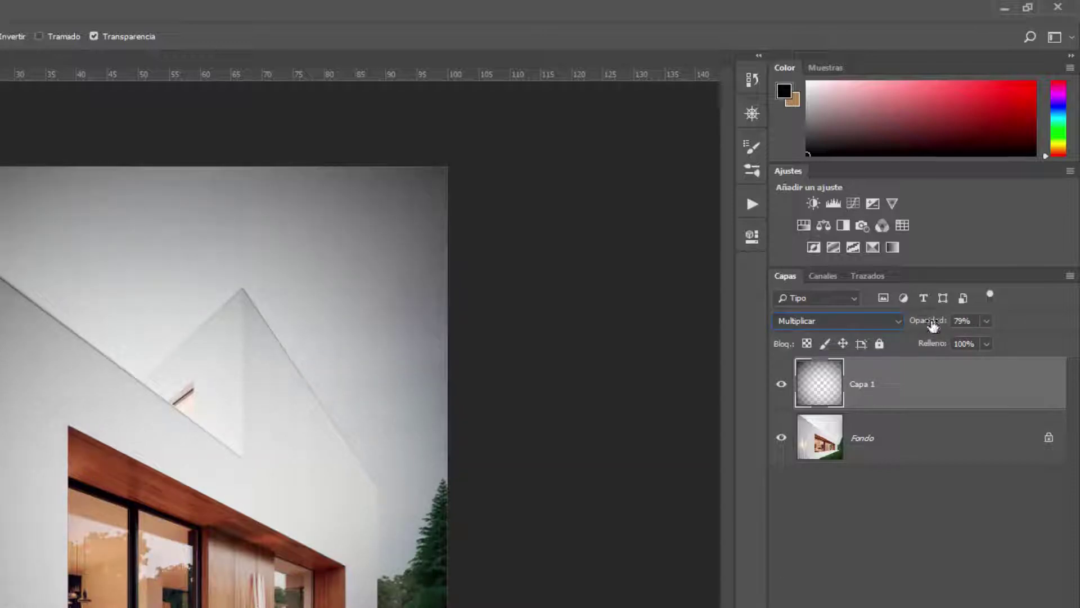
left_click(781, 384)
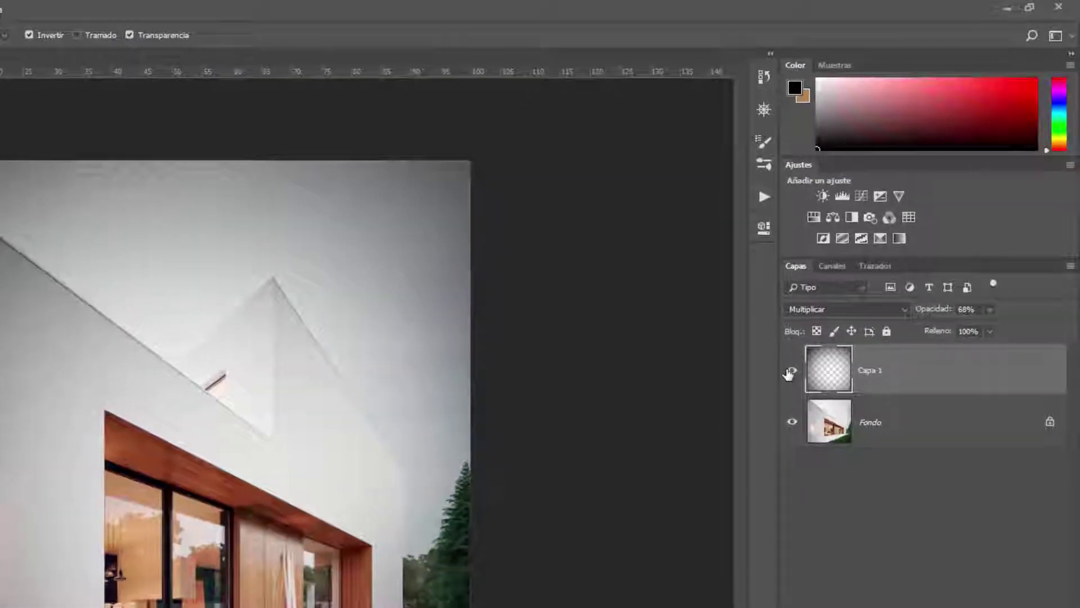
Reselect Capa 1 and redraw the radial vignette gradient several times until the edges look right
key("v")
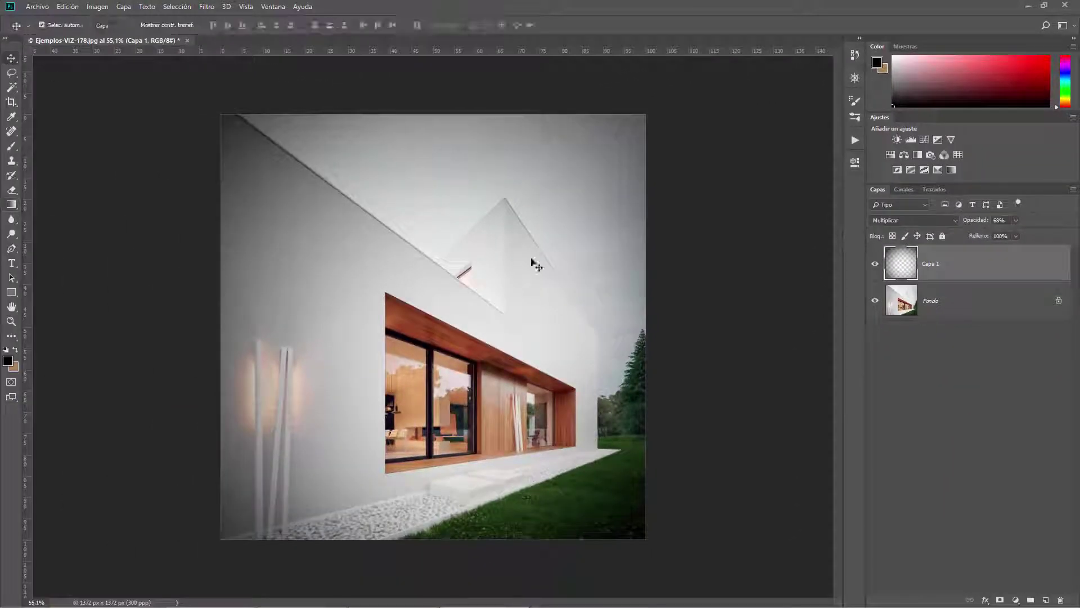
left_click(490, 303)
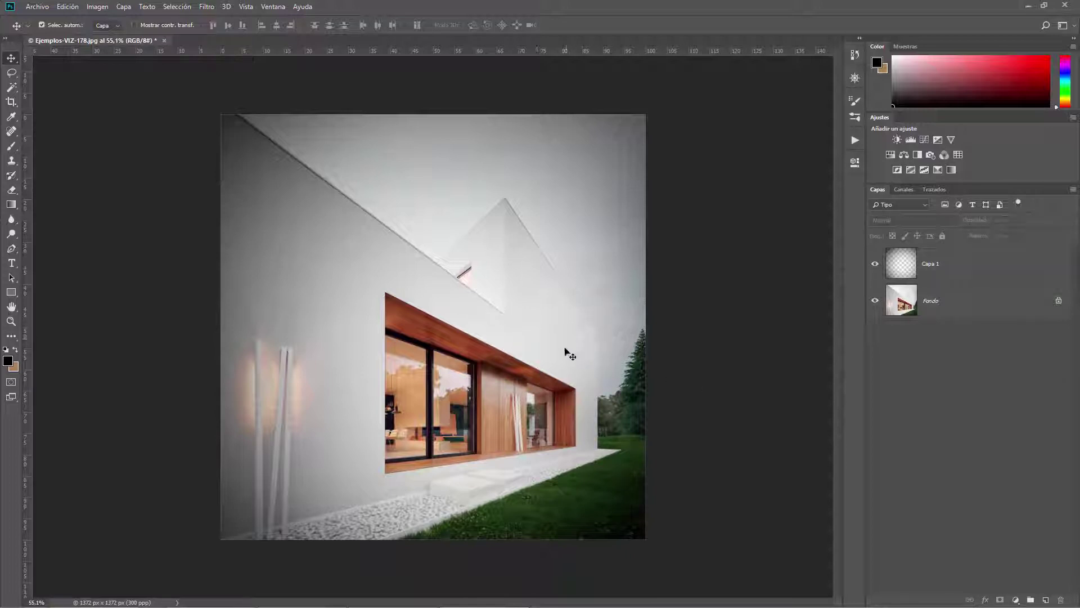
left_click(920, 264)
left_click(11, 205)
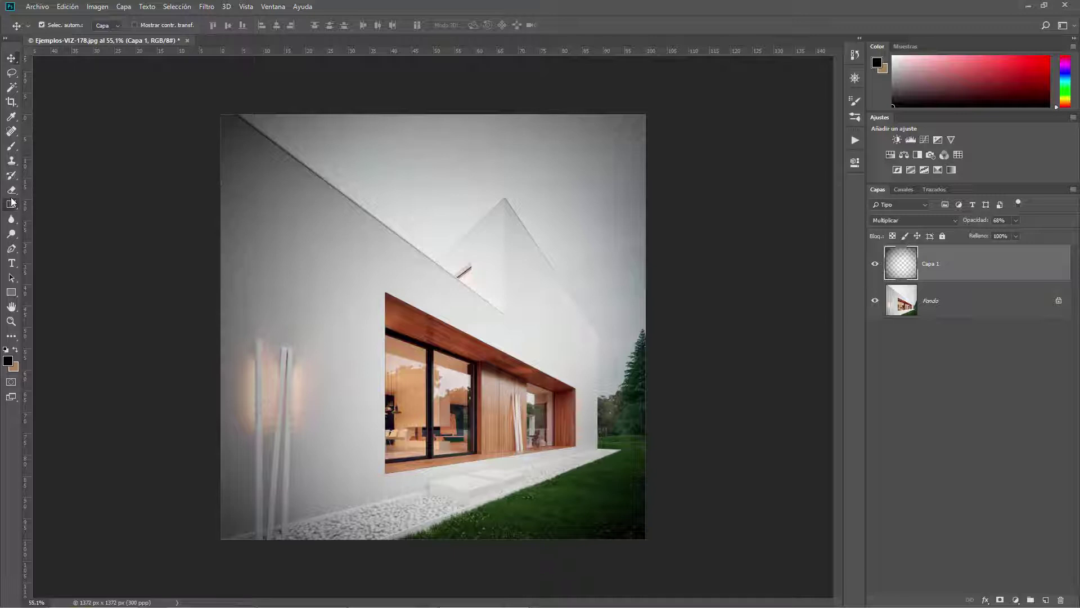
left_click_drag(455, 321, 688, 81)
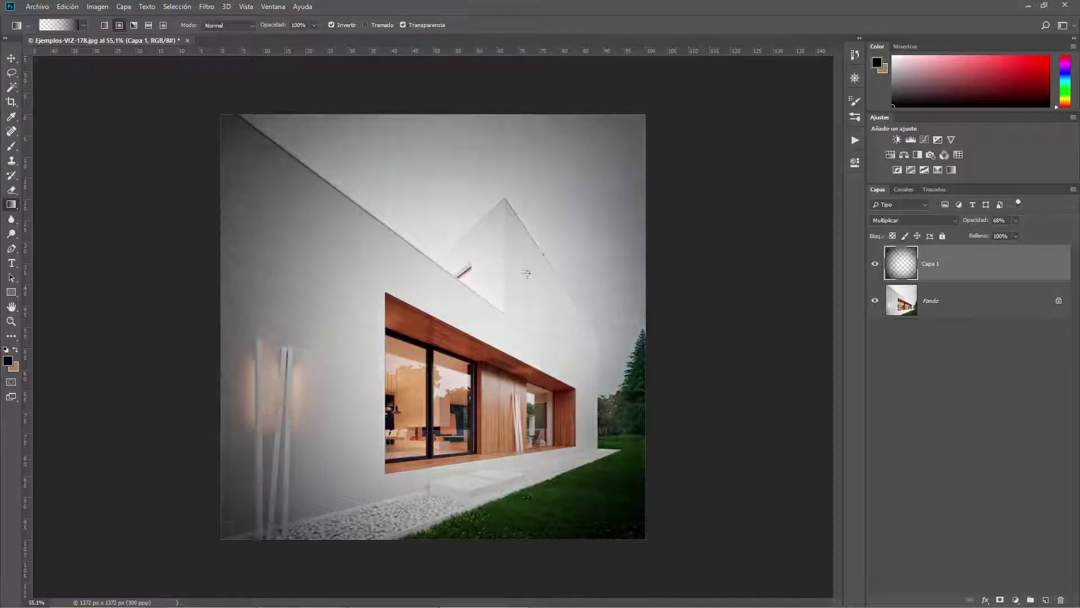
left_click_drag(504, 297, 665, 69)
key("ctrl+z")
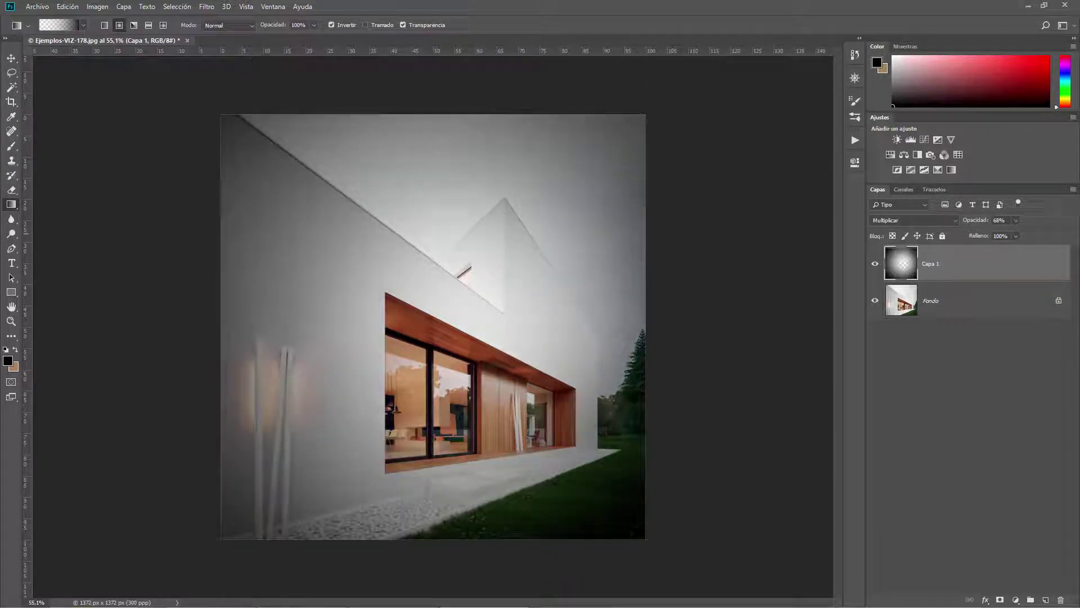
left_click_drag(466, 340, 672, 79)
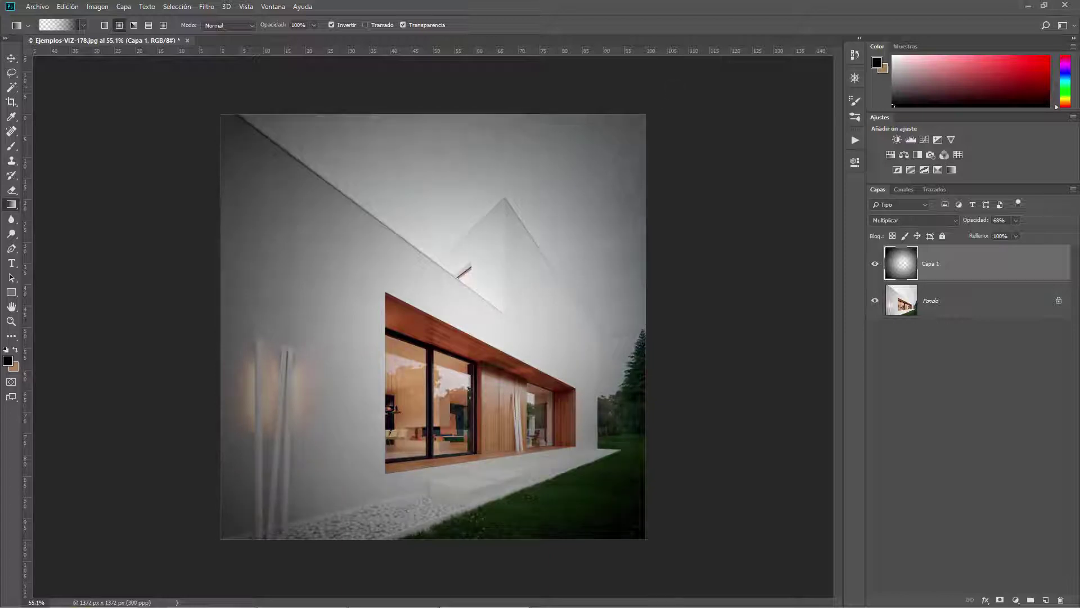
left_click_drag(456, 325, 632, 130)
left_click_drag(469, 289, 630, 132)
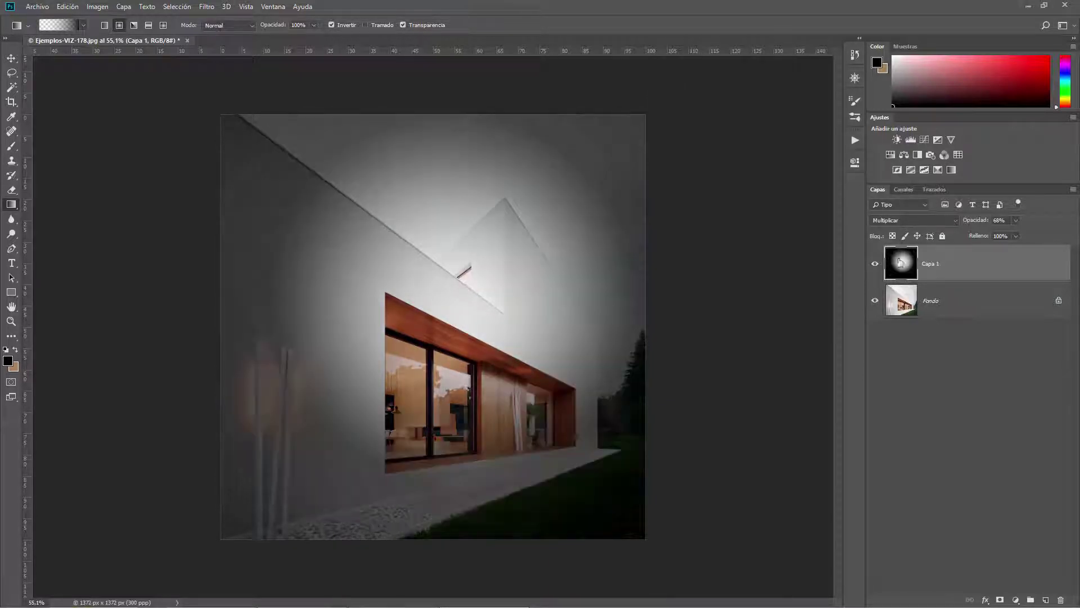
left_click_drag(493, 292, 613, 160)
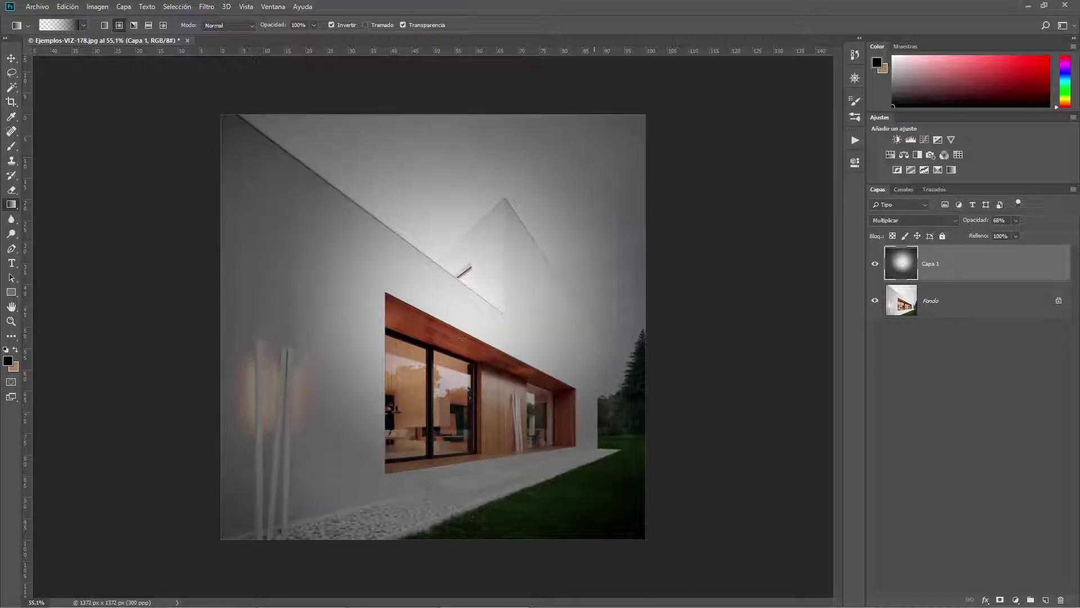
Lower Capa 1 to 46% opacity, redraw the vignette once more, and zoom out
left_click_drag(982, 220, 969, 220)
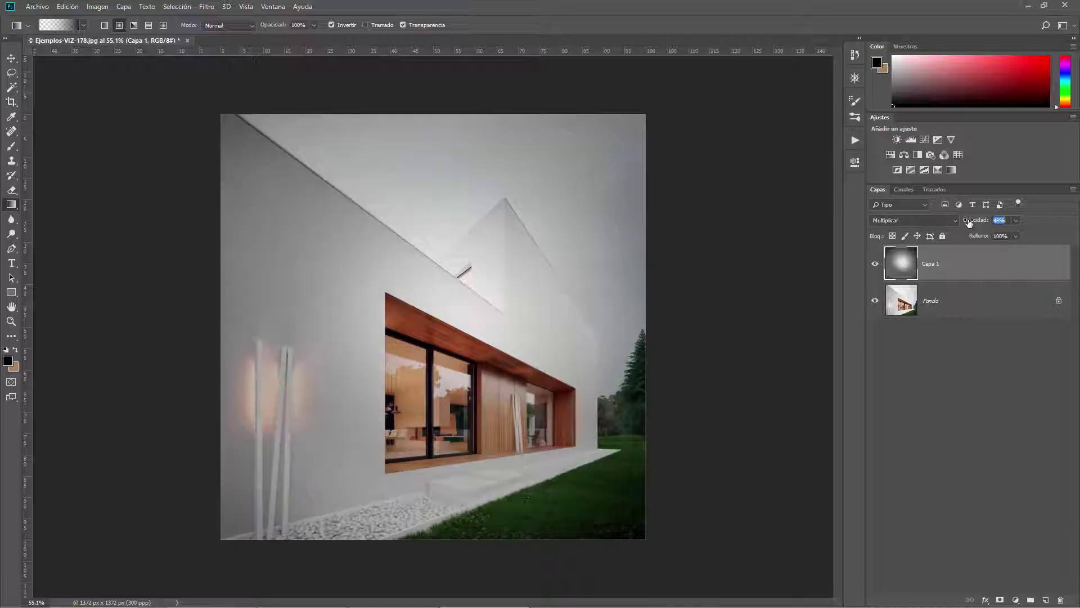
left_click(11, 58)
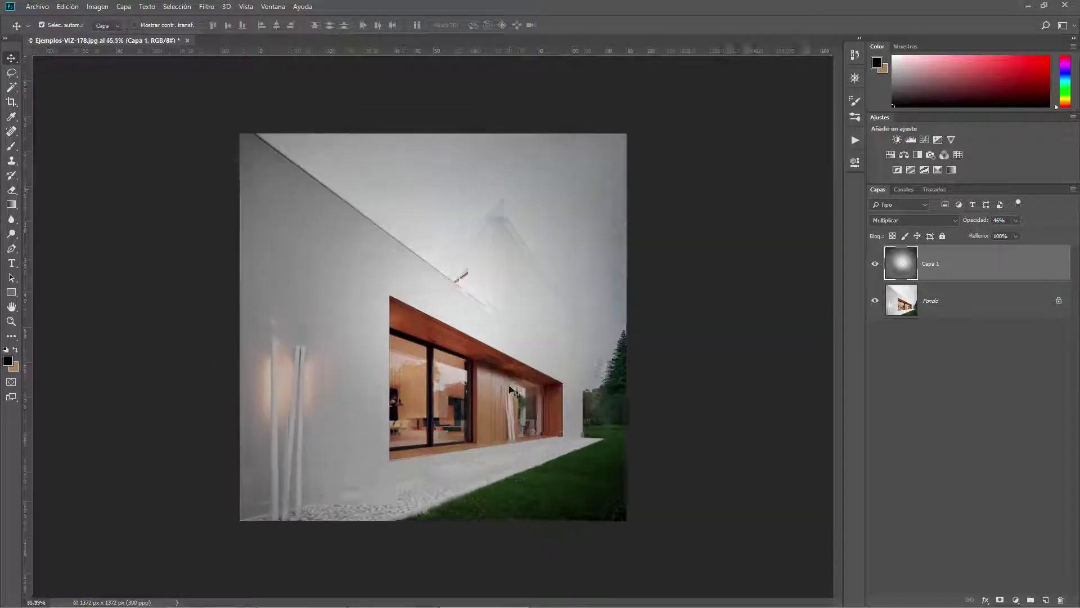
left_click(11, 204)
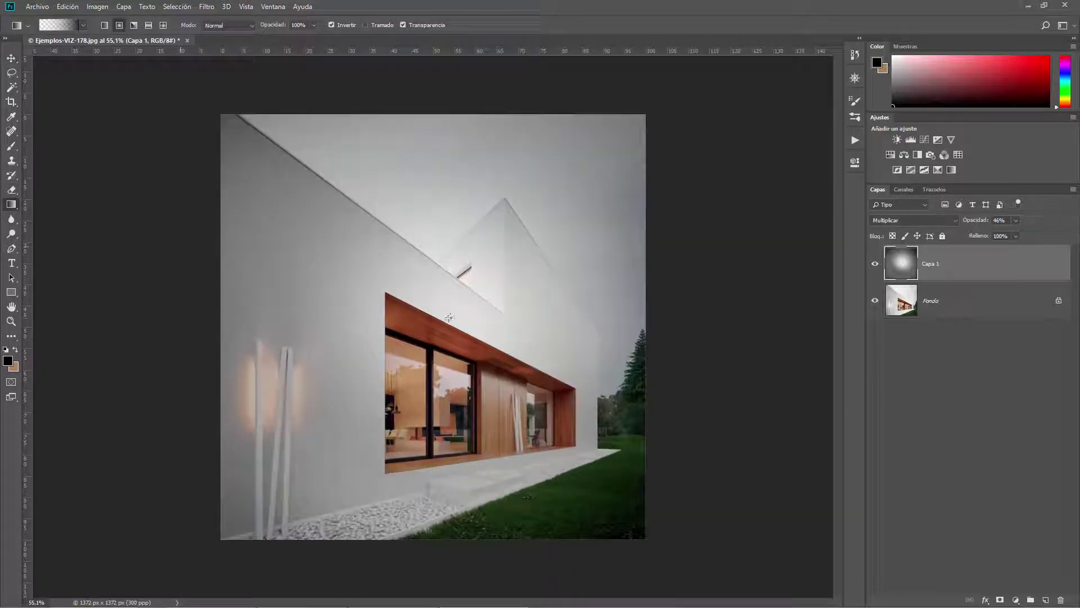
left_click_drag(448, 318, 641, 121)
key("v")
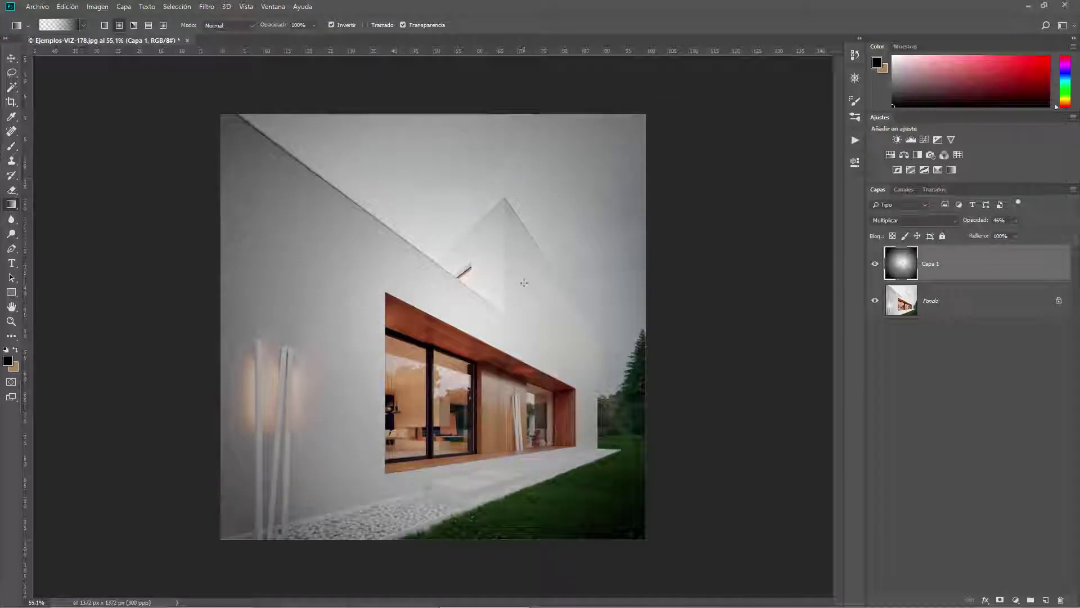
key("ctrl+minus")
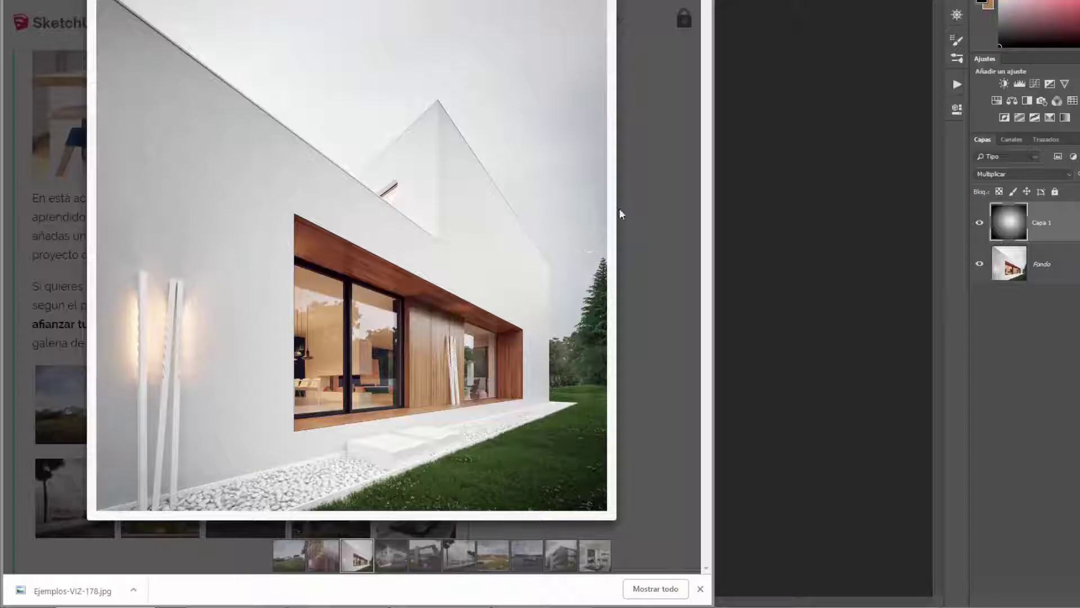
Advance the gallery lightbox to the living-room interior render
left_click(586, 252)
left_click(660, 252)
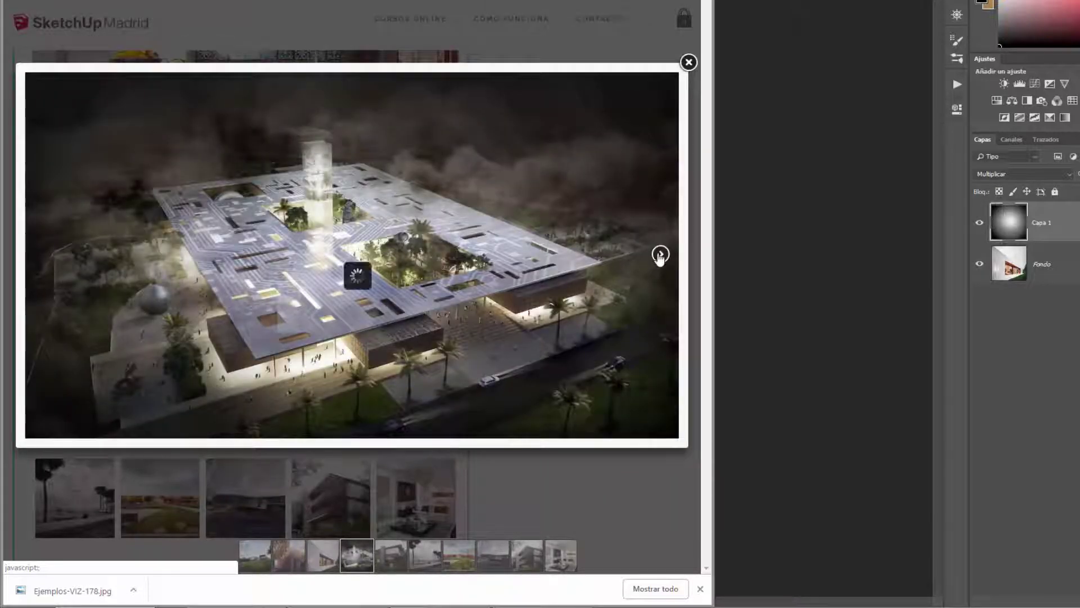
left_click(659, 259)
left_click(659, 259)
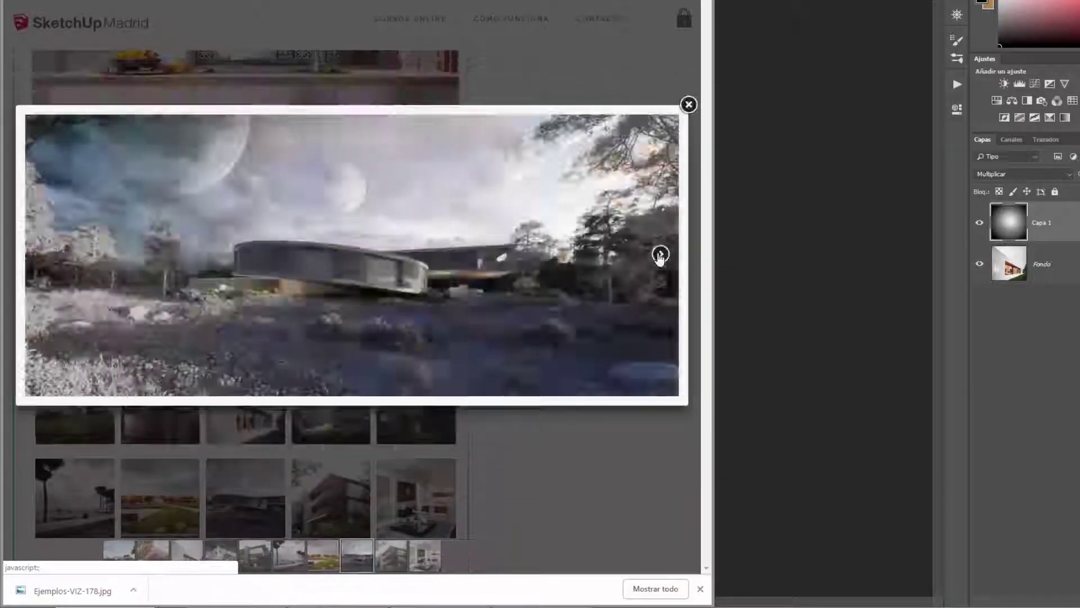
left_click(659, 257)
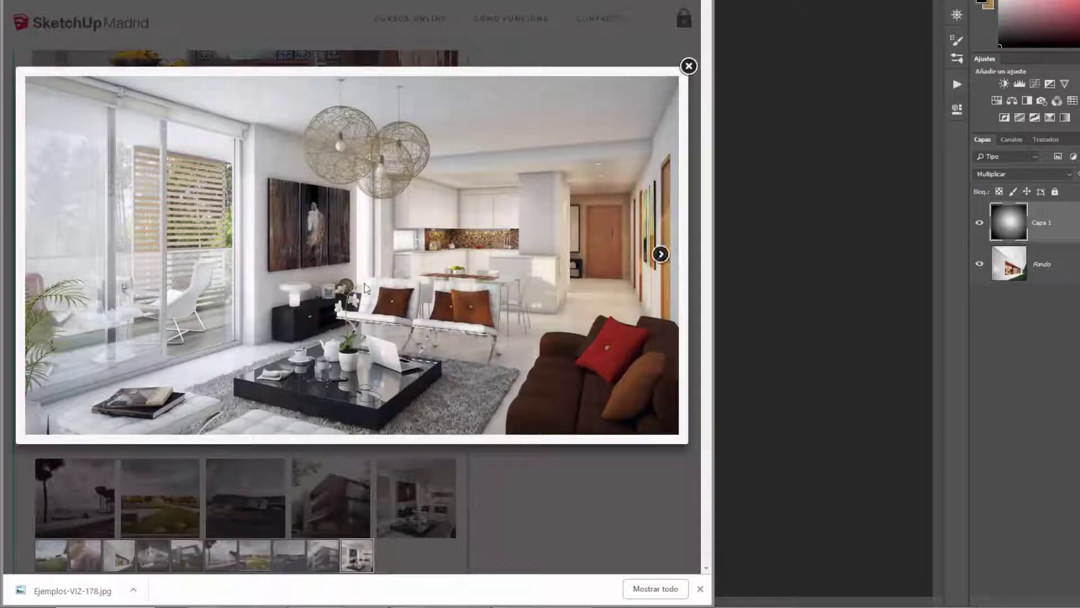
Save the render, open Ejemplo-14.jpg in Photoshop, and duplicate Fondo as Capa 1
right_click(373, 242)
left_click(415, 268)
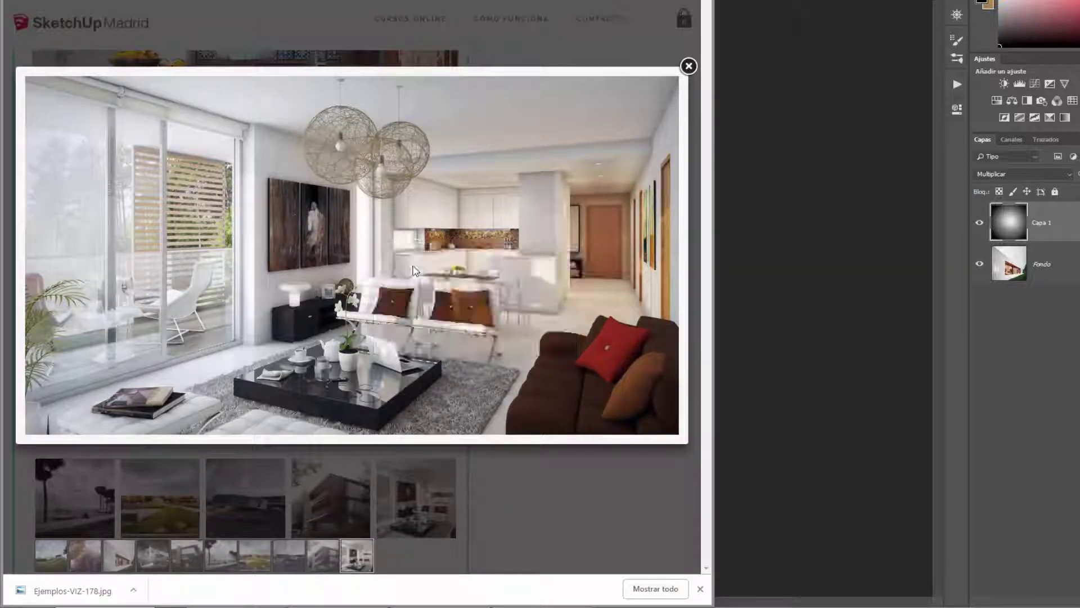
mouse_move(53, 267)
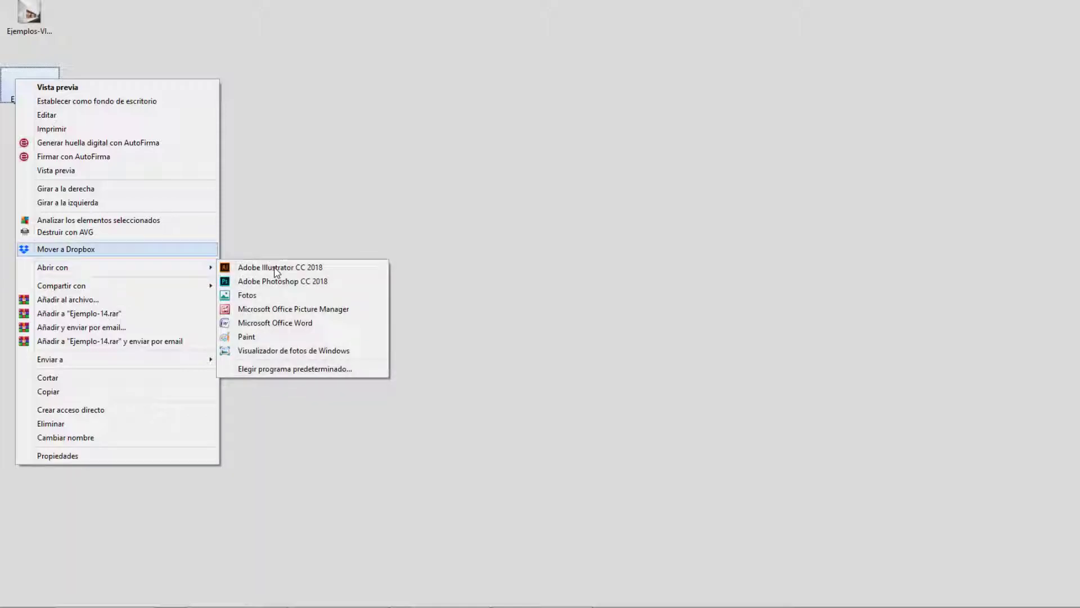
left_click(315, 280)
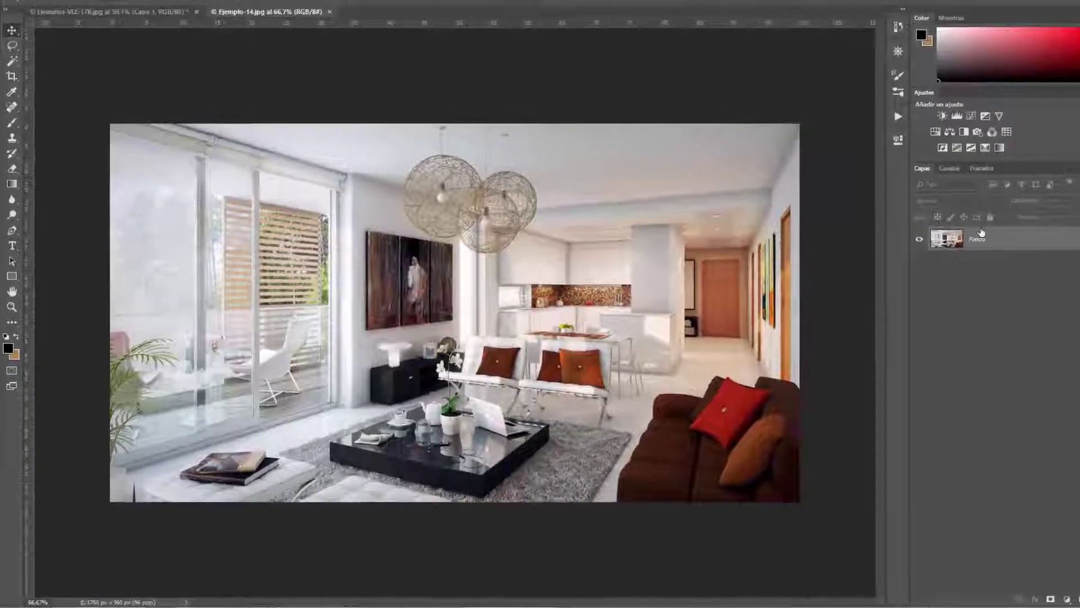
key("ctrl+j")
Convert Capa 1 to a smart object and apply Corrección de lente with Viñeta Cantidad -90
right_click(938, 271)
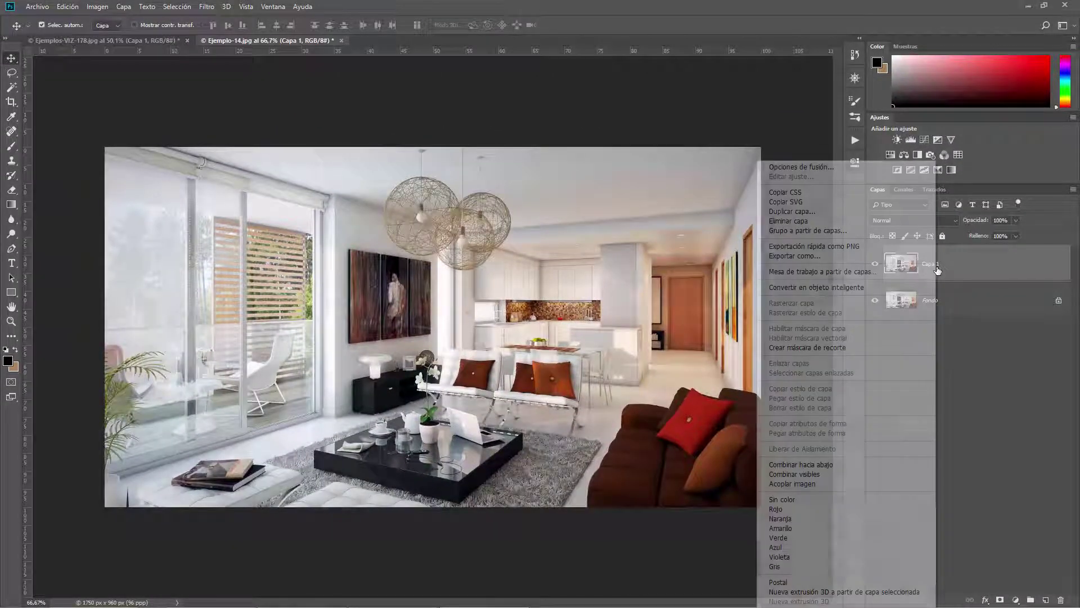
left_click(827, 287)
left_click(206, 7)
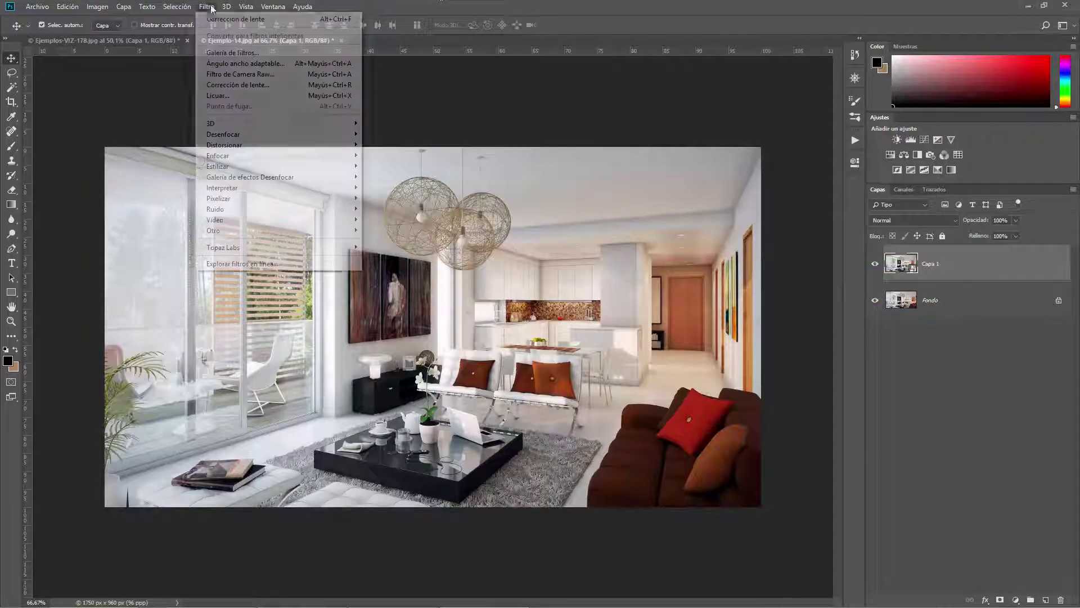
left_click(216, 20)
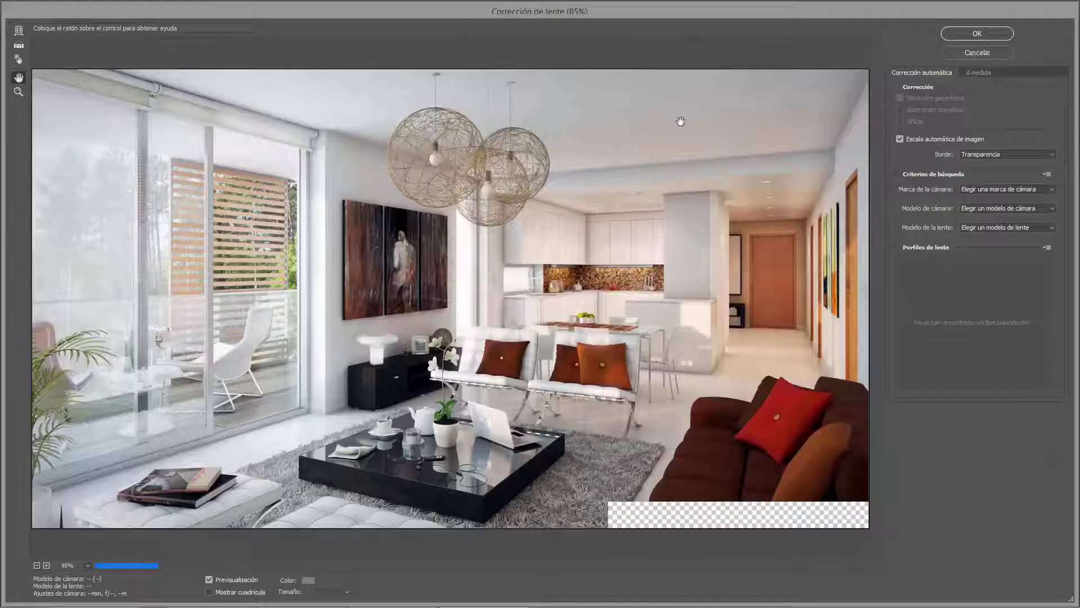
left_click(984, 74)
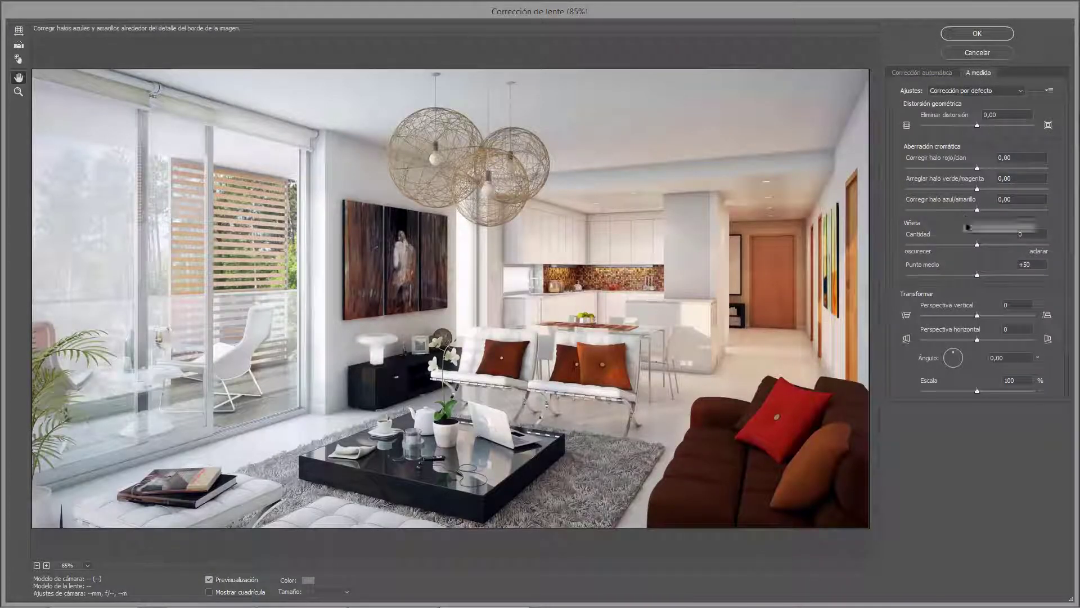
mouse_move(978, 244)
left_mouse_down()
mouse_move(942, 246)
mouse_move(944, 275)
mouse_move(913, 246)
mouse_move(961, 275)
left_mouse_up()
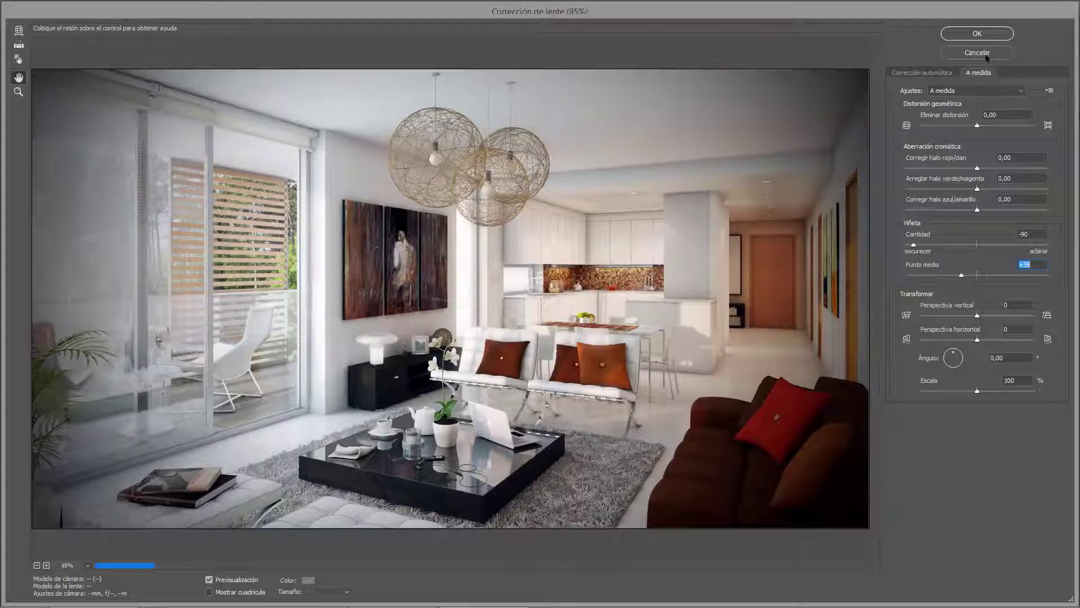
left_click(977, 34)
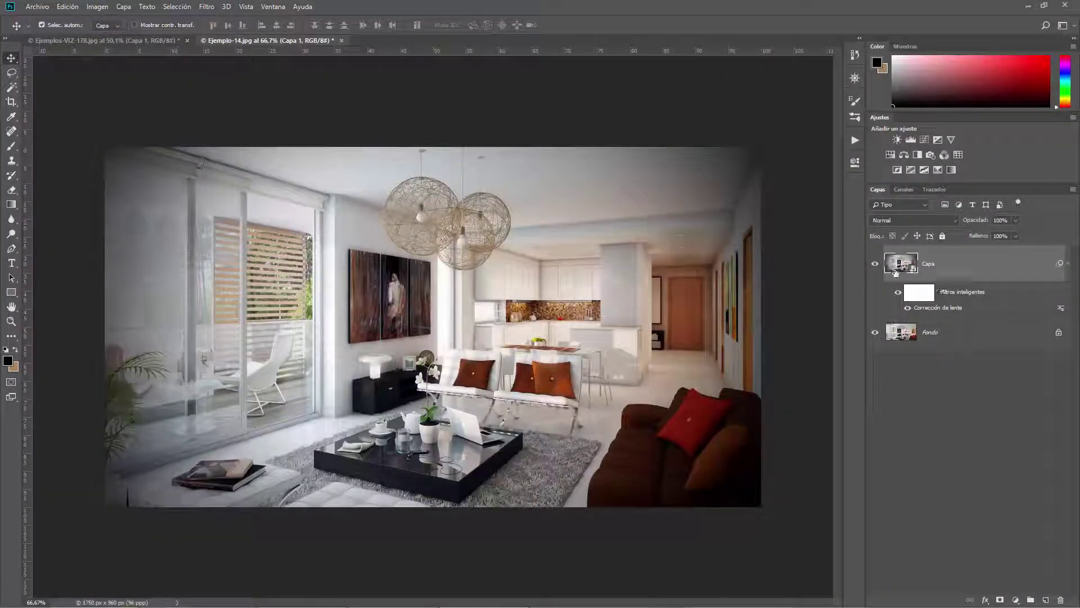
left_click(874, 263)
left_click(875, 264)
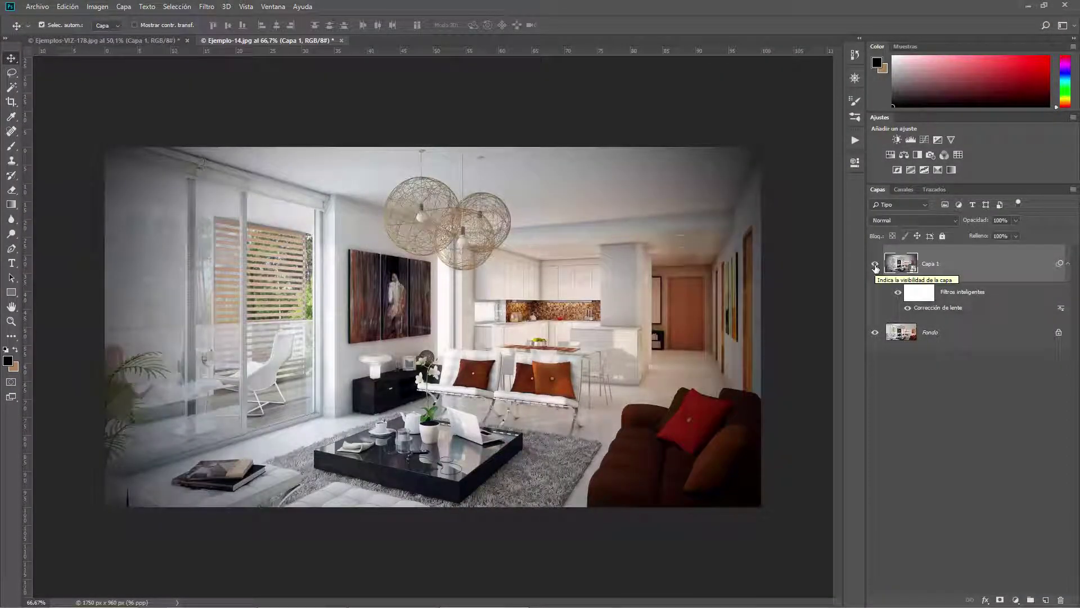
scroll(874, 264, "up", 1)
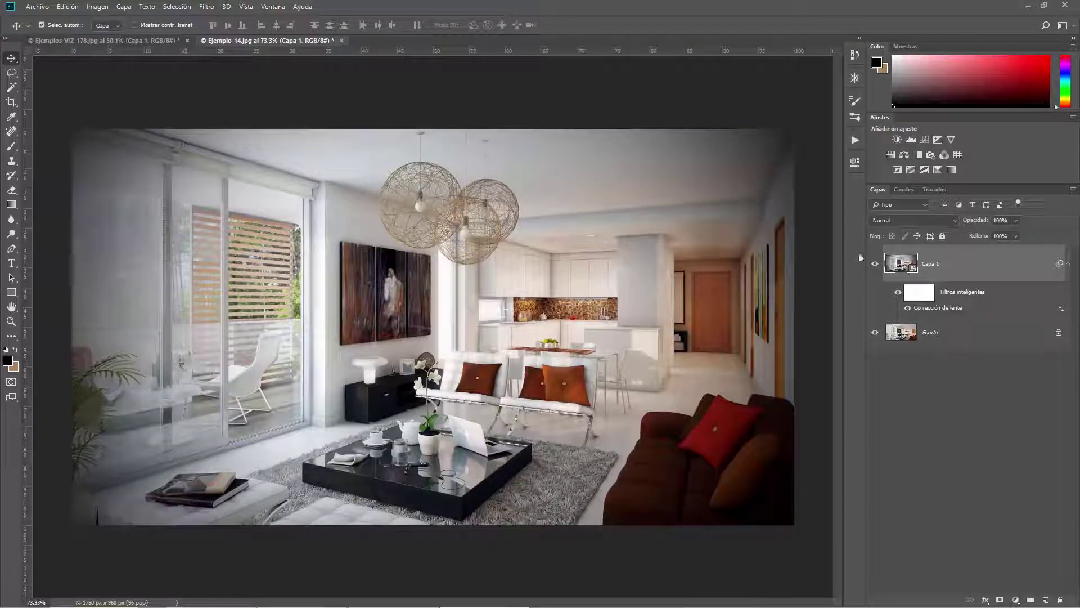